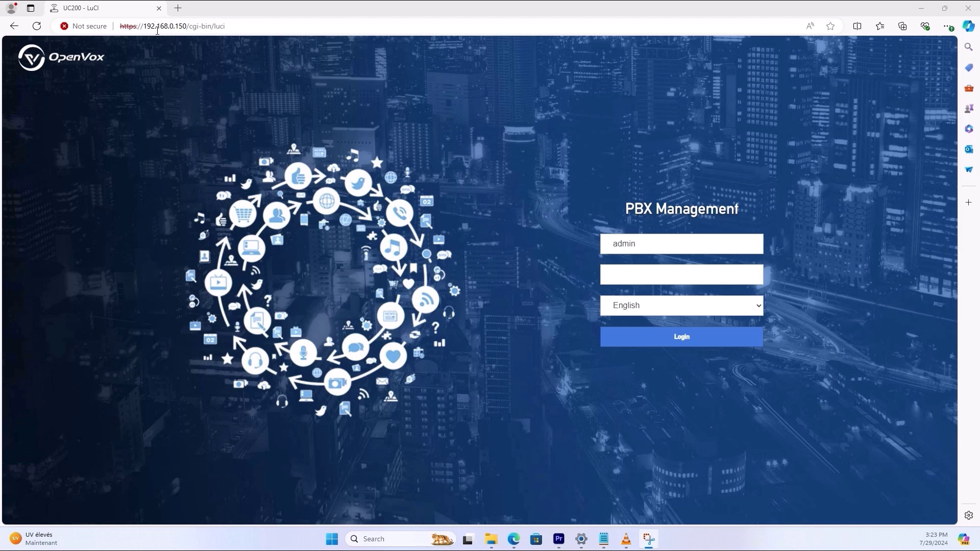
Step: Log in to the PBX management page as admin, entering the account password and keeping English as the language
click(642, 278)
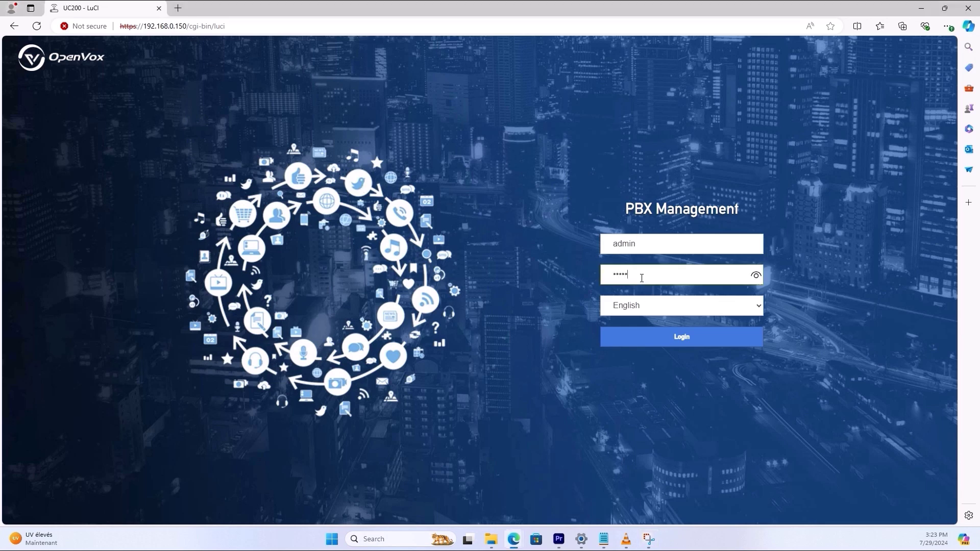
click(647, 340)
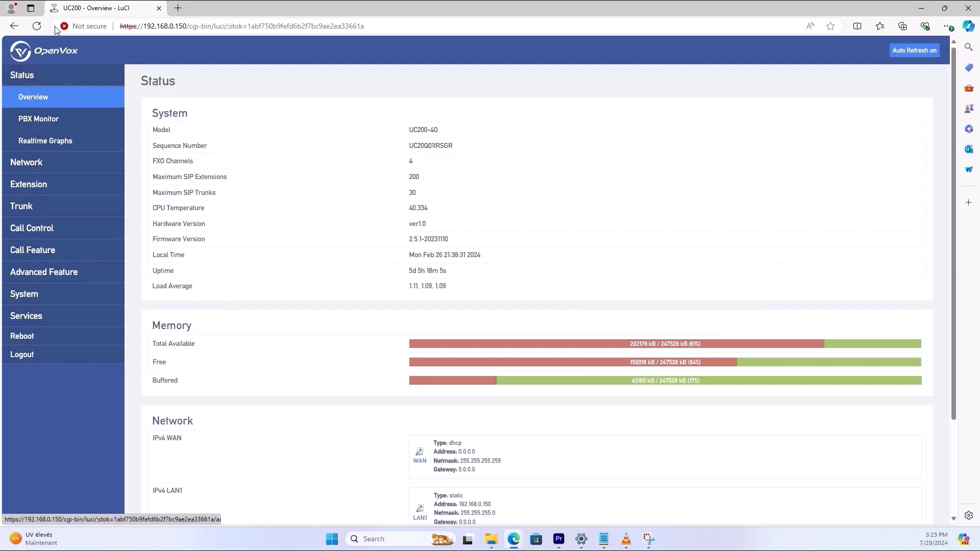
Step: Look over the pages available under the Status and Network sections
click(34, 84)
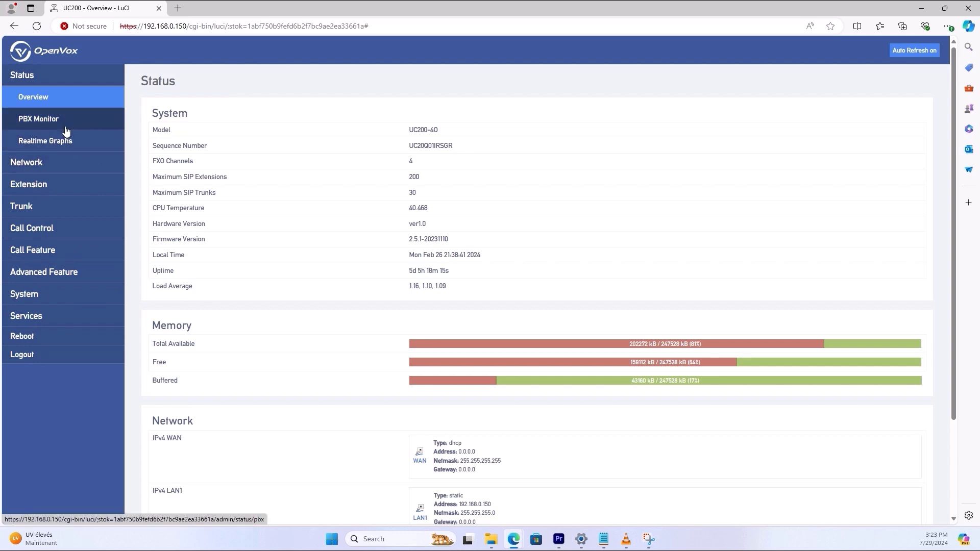
click(28, 77)
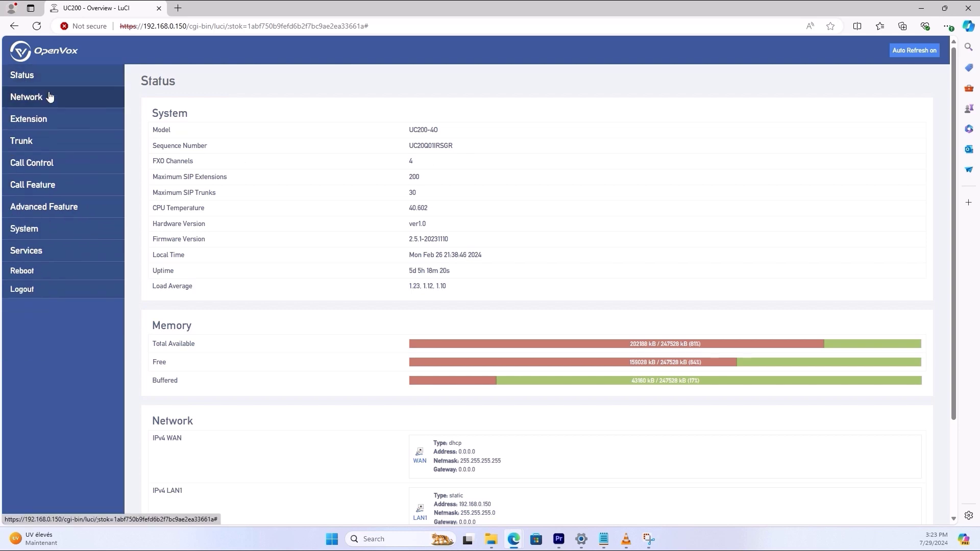
click(28, 76)
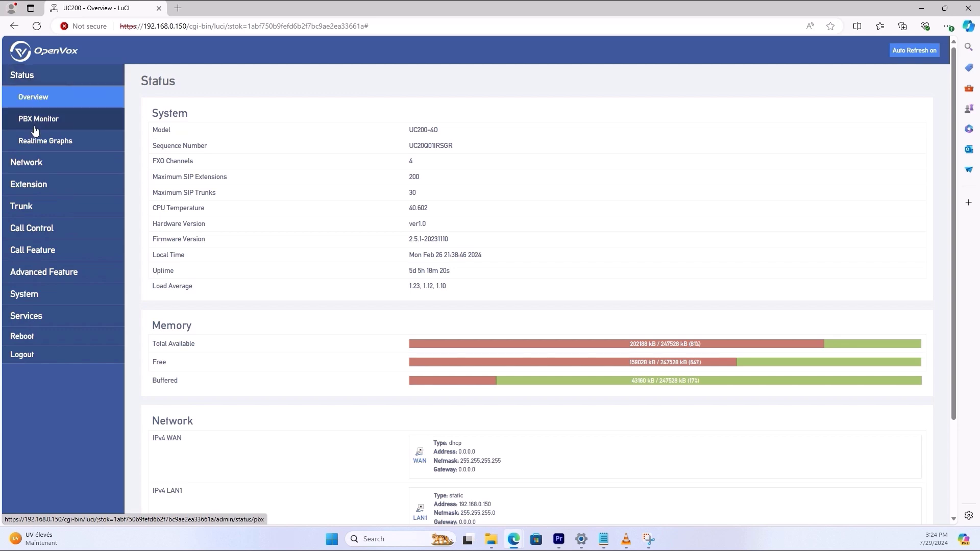
click(49, 86)
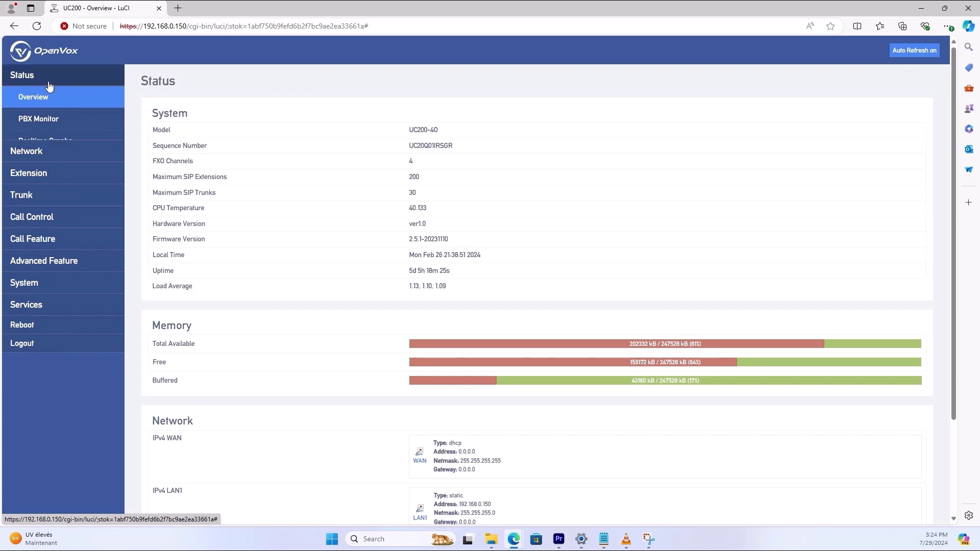
click(37, 101)
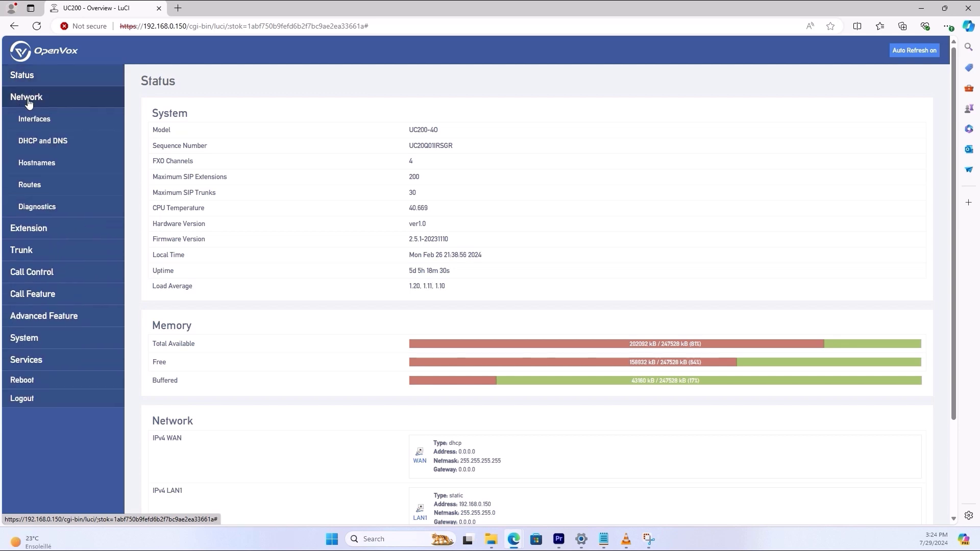
click(27, 102)
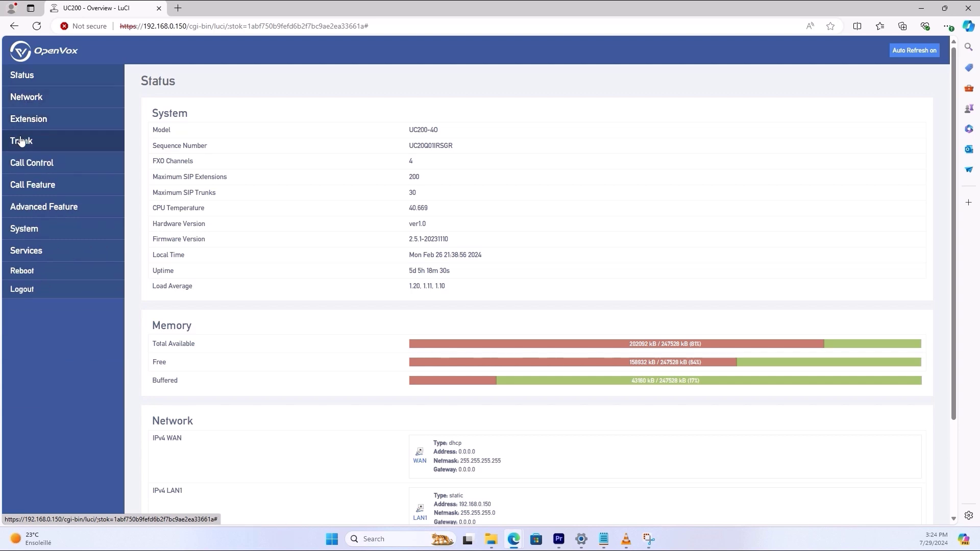
Step: Look over the pages available under the Extension, Trunk and Call Control sections
click(42, 119)
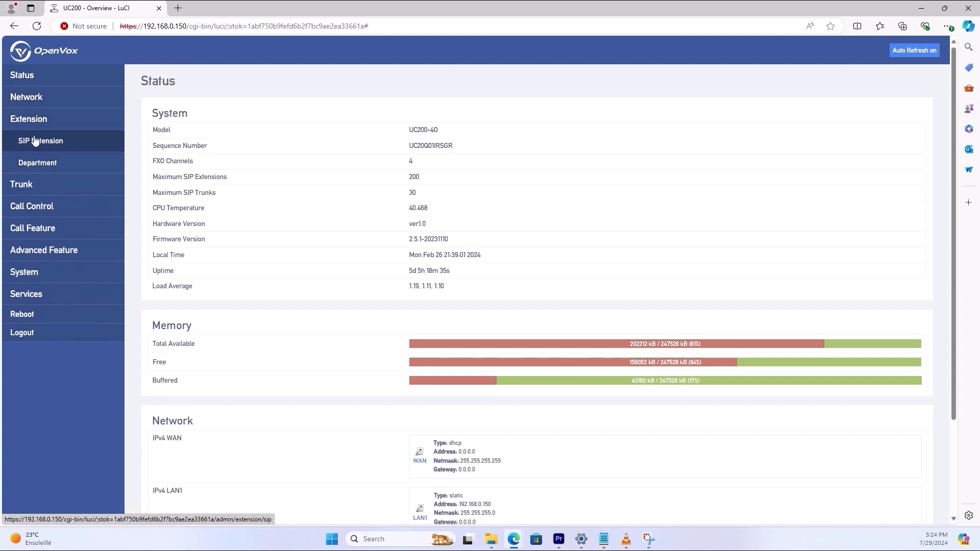
click(35, 119)
click(37, 147)
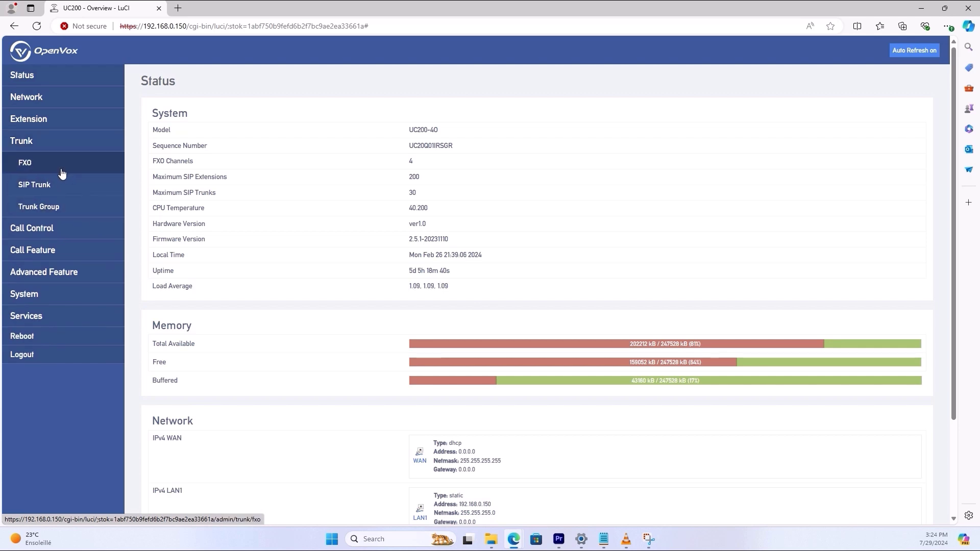
click(37, 143)
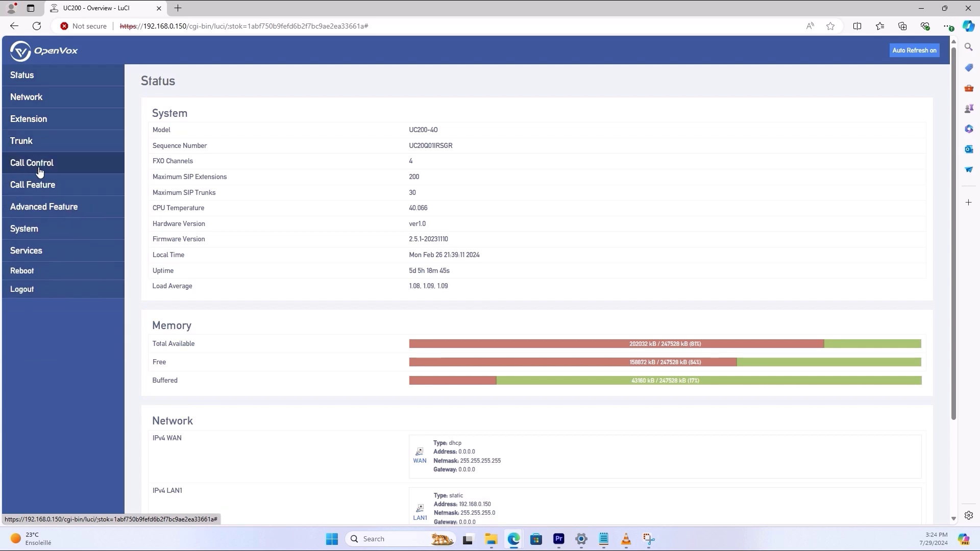
click(40, 170)
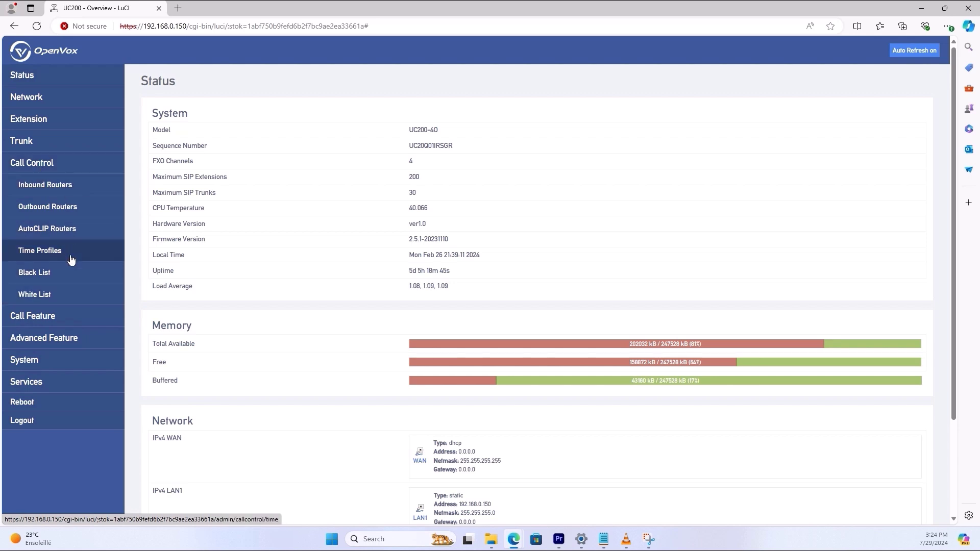
click(34, 170)
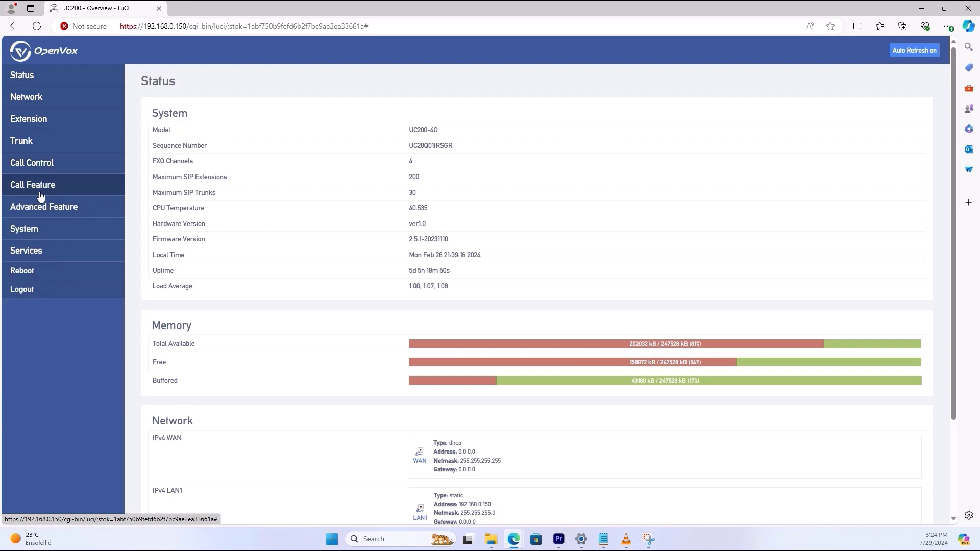
Step: Look over the pages available under the Call Feature, Advanced Feature and System sections
click(41, 194)
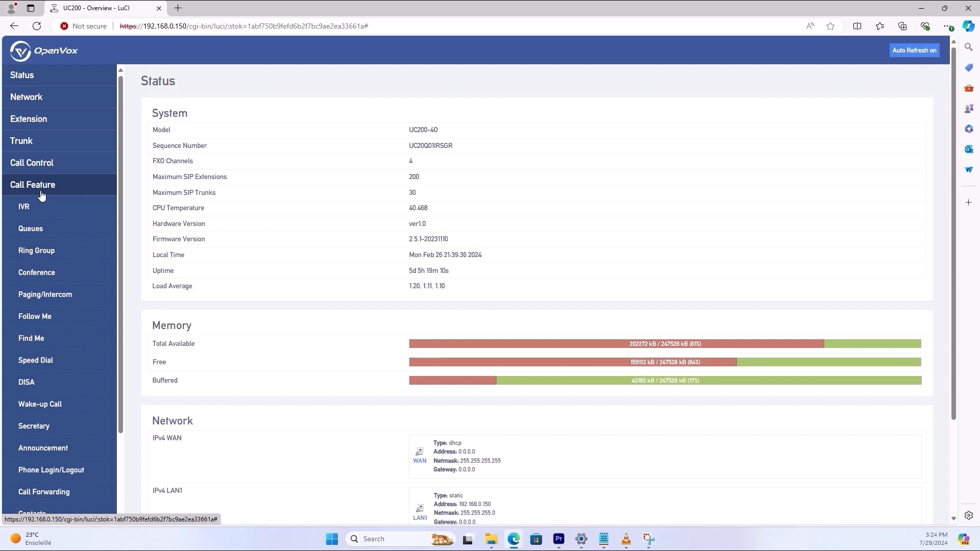
click(41, 196)
click(62, 216)
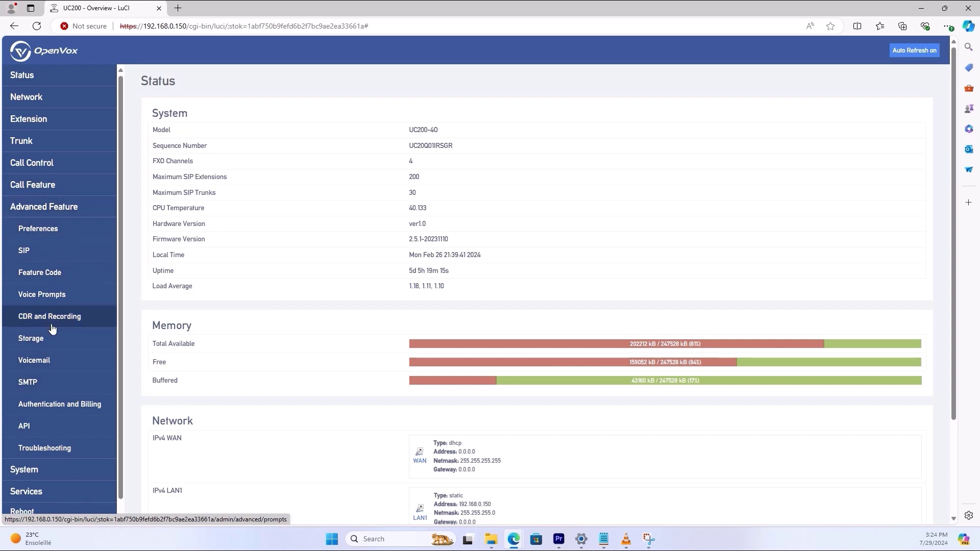
click(66, 207)
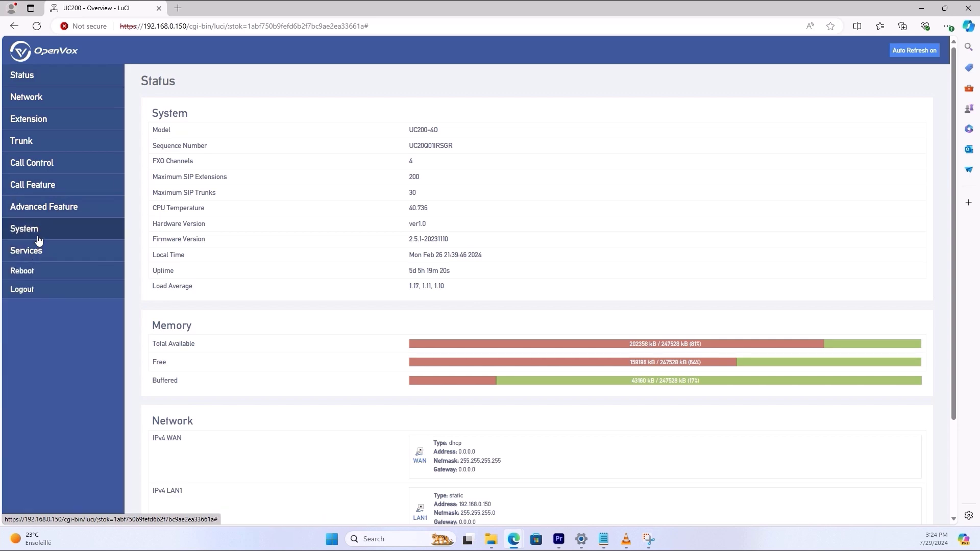
click(38, 234)
click(46, 229)
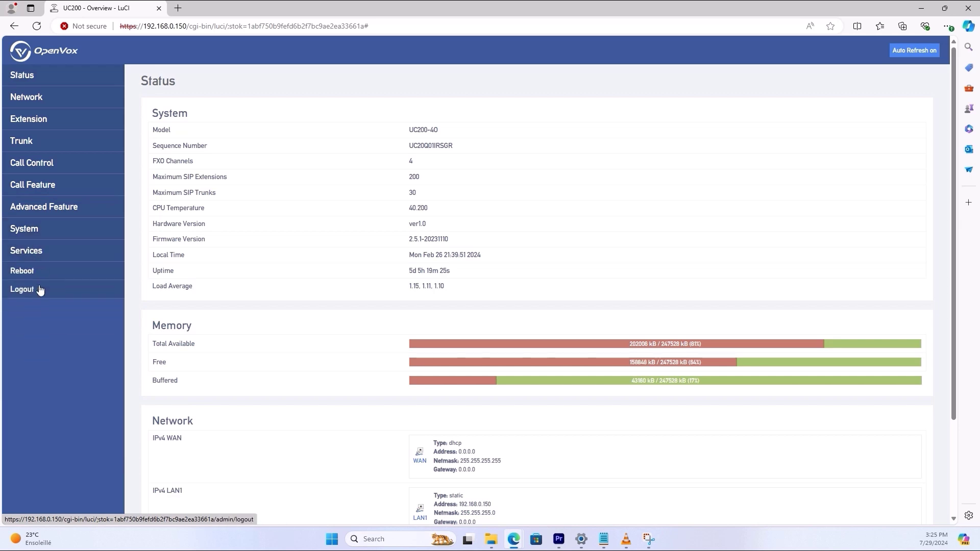
Step: Examine the System details in the status overview, including FXO channels, SIP extension and trunk limits, and firmware version
mouse_move(36, 77)
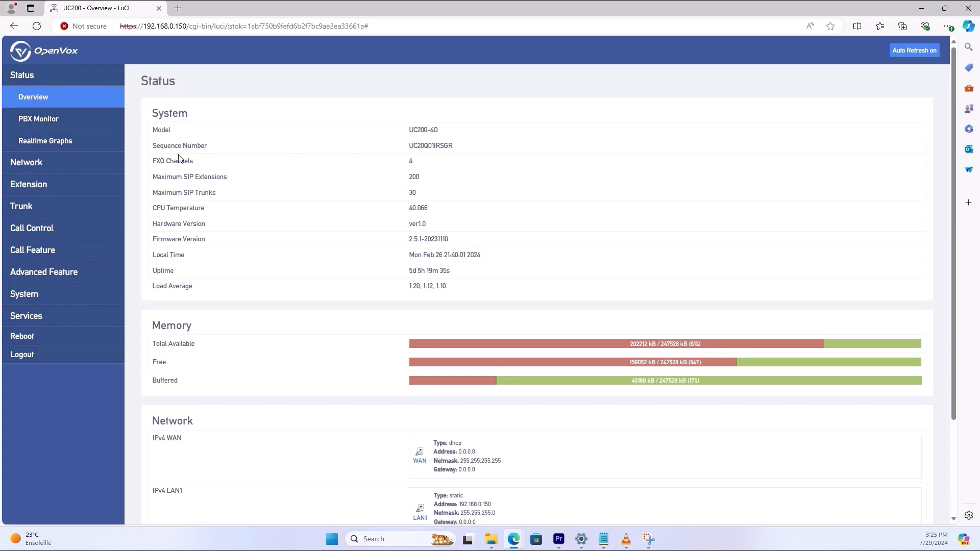
drag(155, 114, 192, 118)
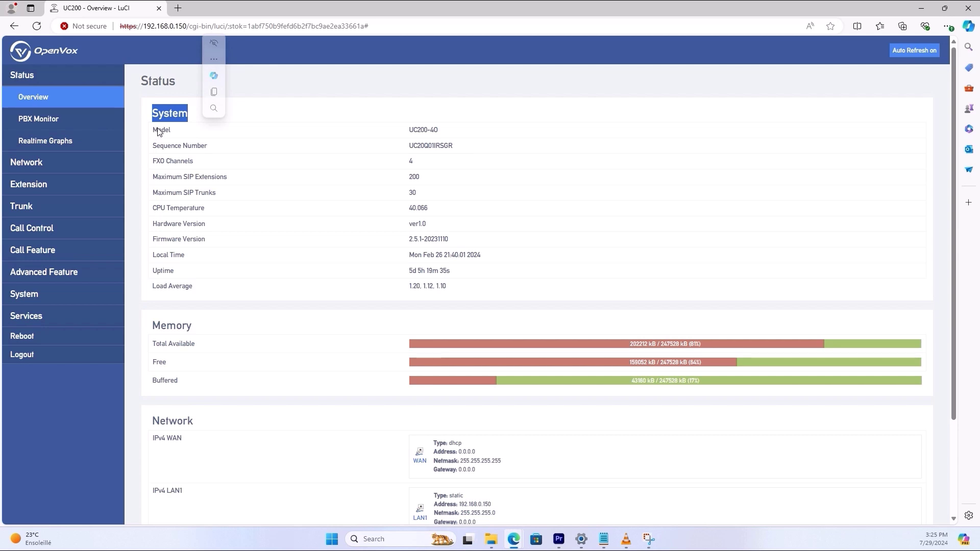
click(164, 159)
drag(174, 158, 193, 161)
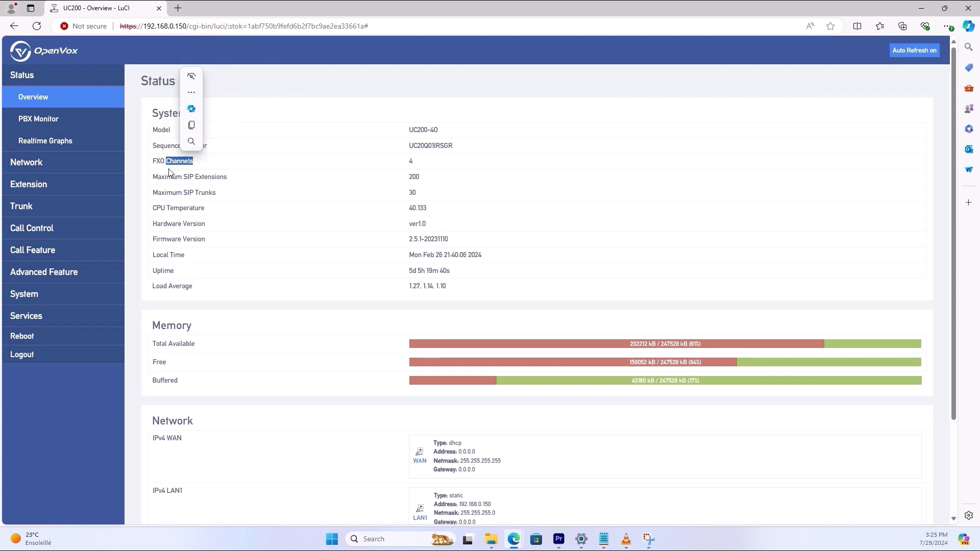
drag(444, 131, 409, 162)
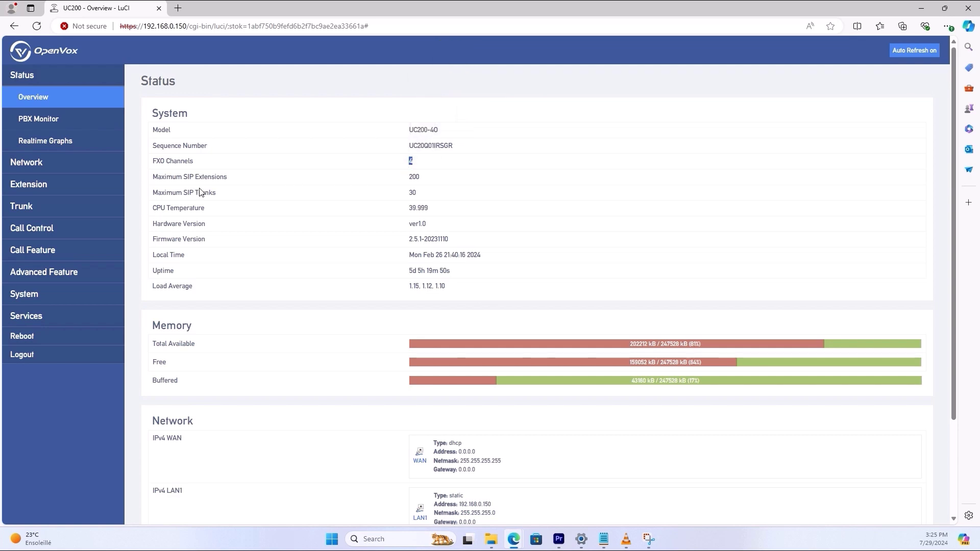
drag(236, 182, 216, 196)
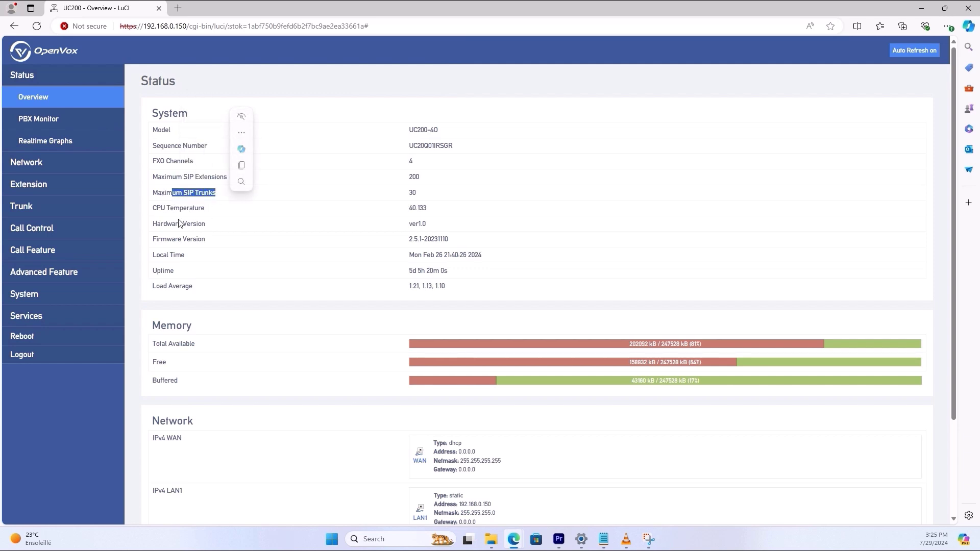
drag(158, 241, 183, 240)
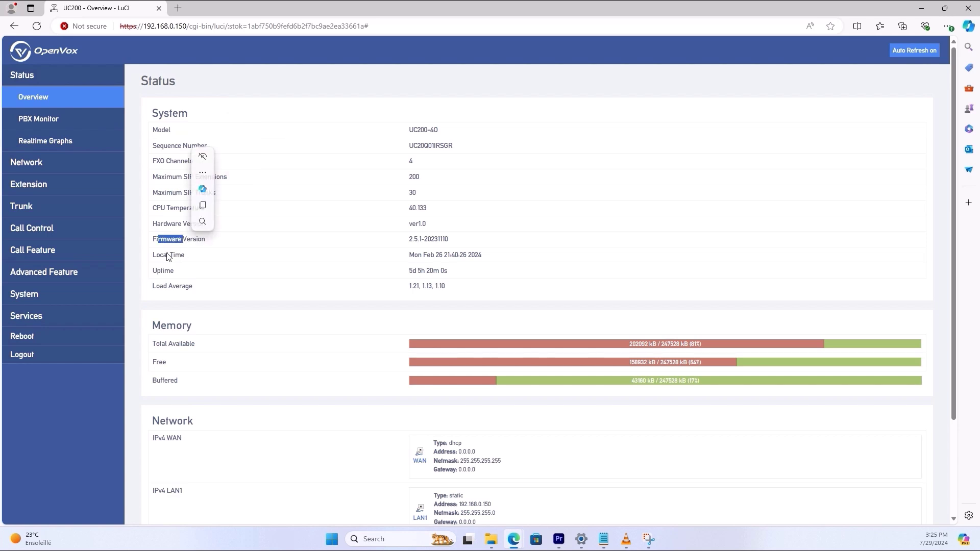
Step: Review the Memory usage and the Network WAN and LAN details in the status overview
scroll(197, 346, down, 2)
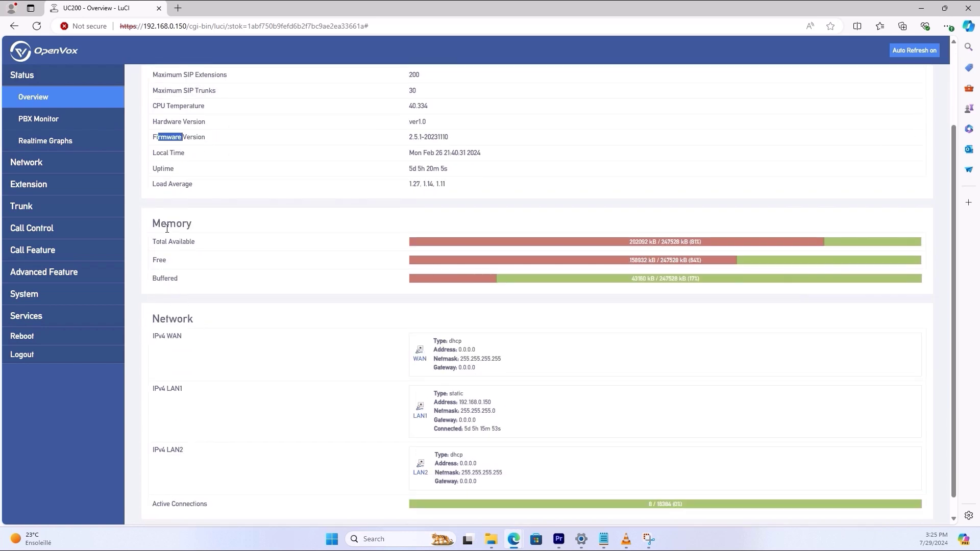
drag(152, 224, 192, 225)
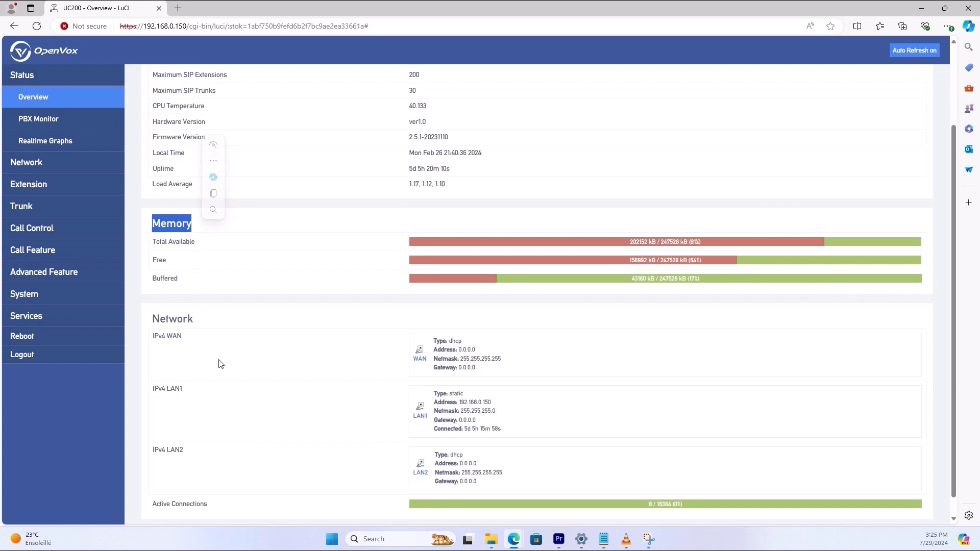
scroll(215, 357, down, 1)
drag(152, 299, 193, 299)
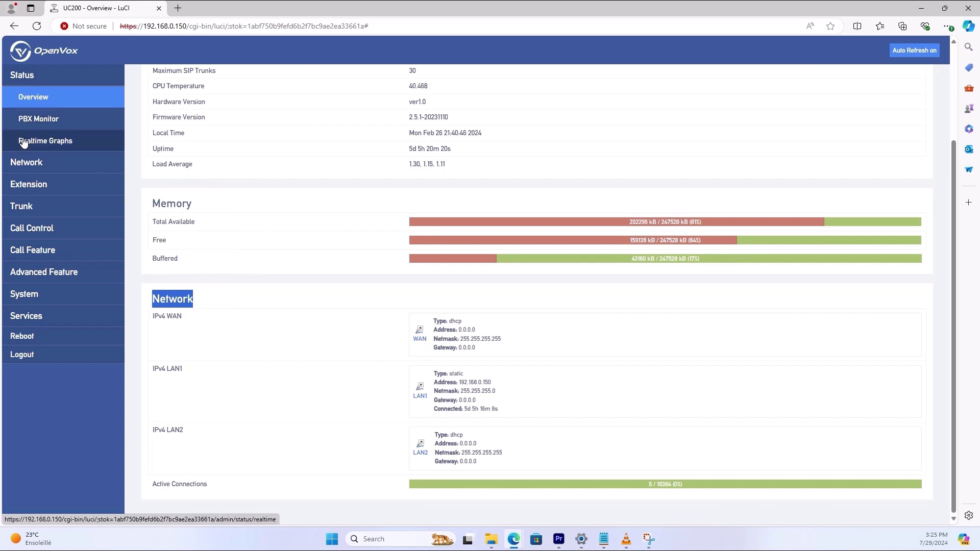
Step: Open the PBX Monitor and examine the registration status of SIP extensions and SIP trunks and the FXO connection status
click(35, 120)
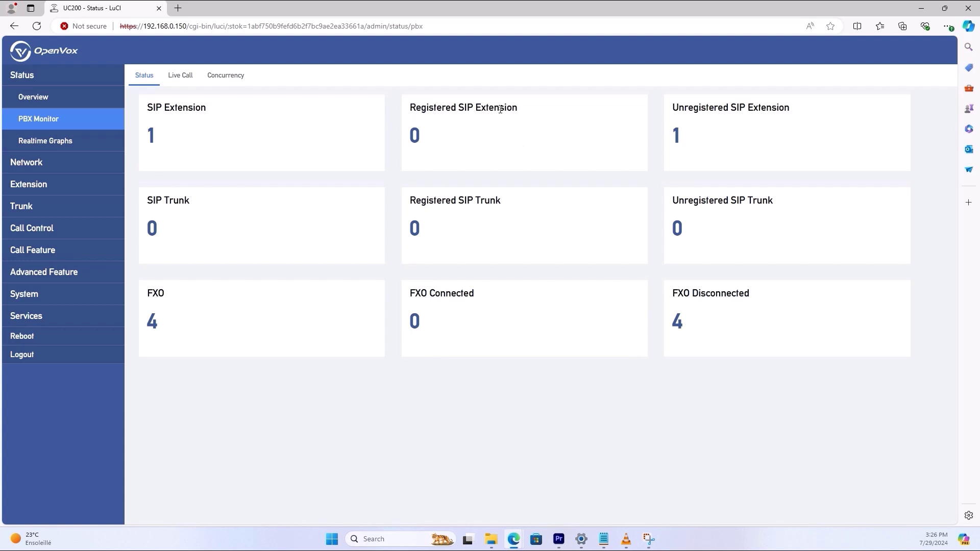
drag(522, 112, 462, 108)
click(453, 133)
drag(796, 111, 730, 109)
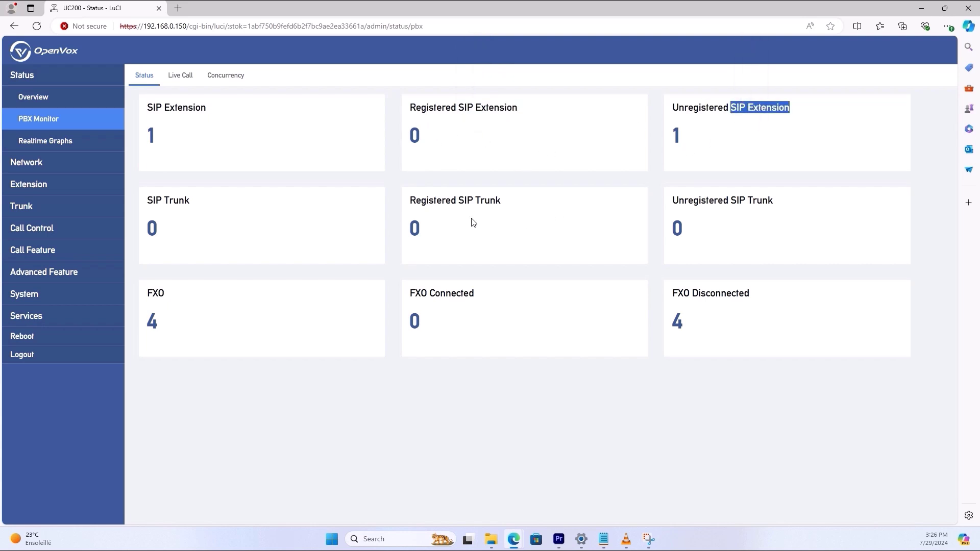
drag(503, 203, 464, 203)
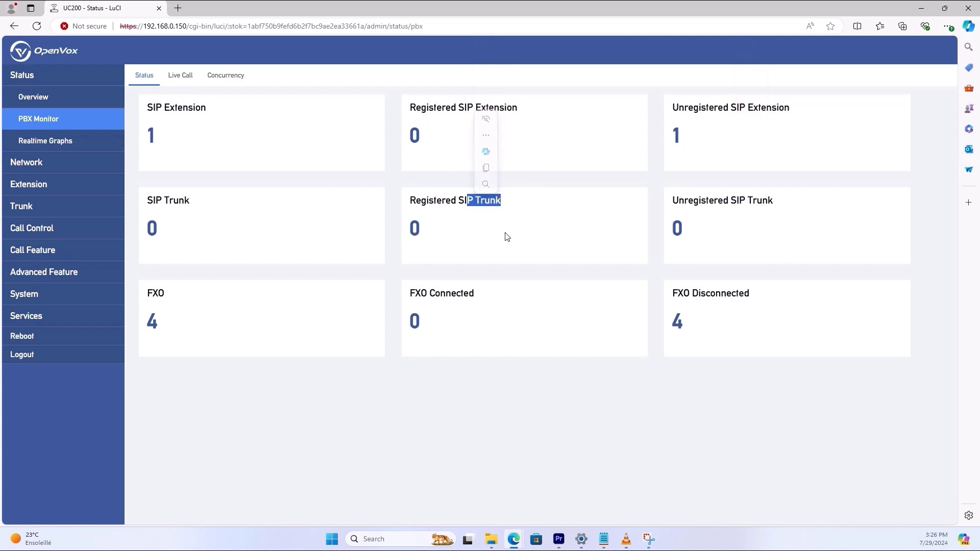
click(424, 294)
drag(424, 293, 474, 294)
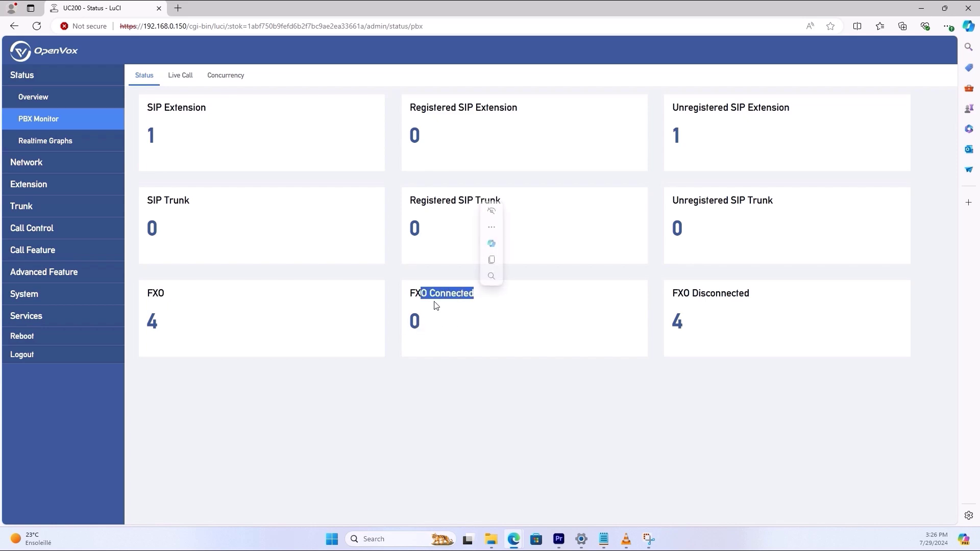
drag(705, 294, 751, 295)
Step: Show the PBX Monitor's live calls and review the columns for source, destination, duration and recording
click(177, 77)
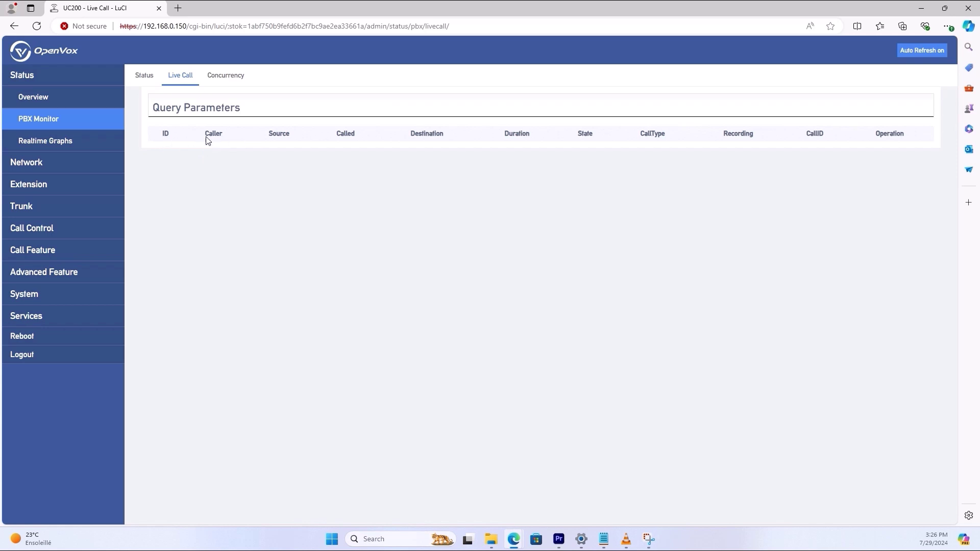
double_click(281, 135)
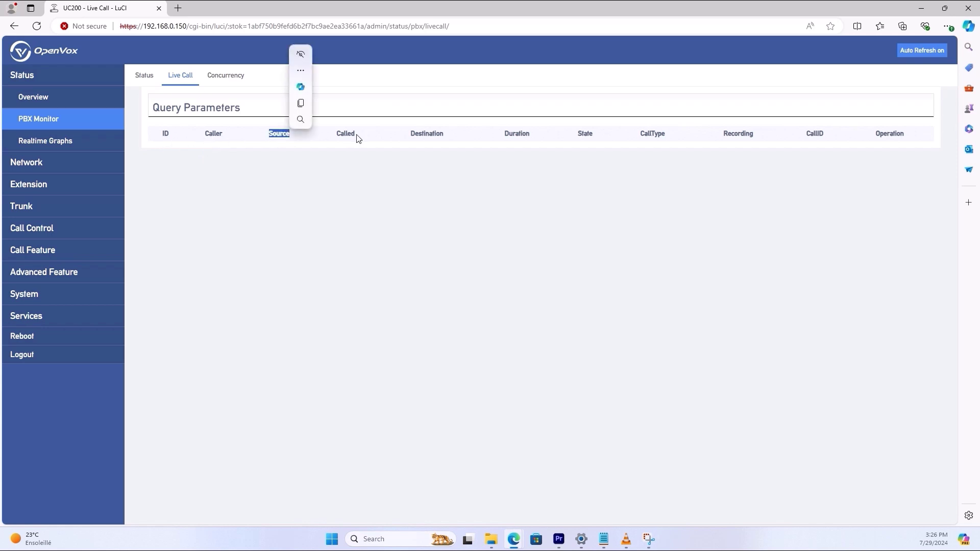
double_click(440, 133)
double_click(521, 134)
double_click(740, 135)
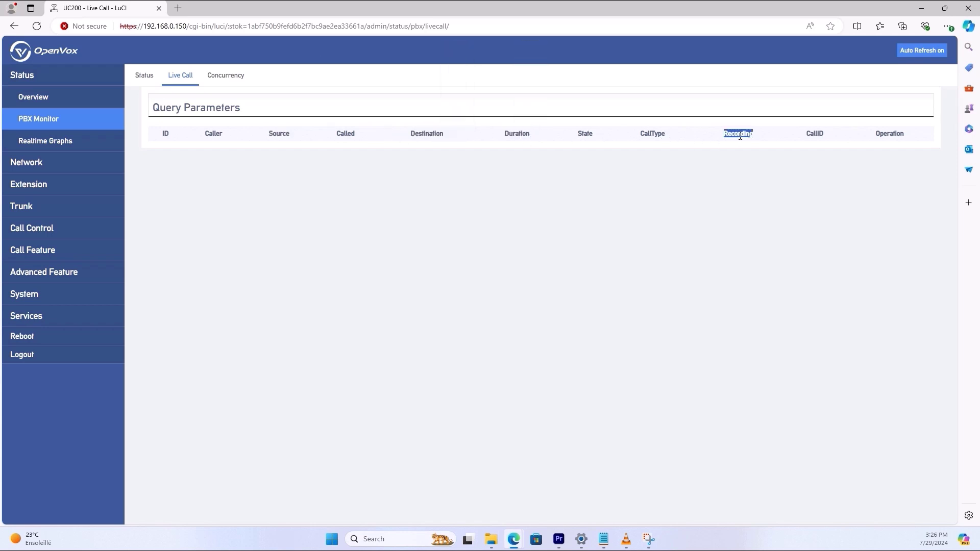
Step: View the PBX Monitor's concurrency chart and the realtime load graph
click(222, 76)
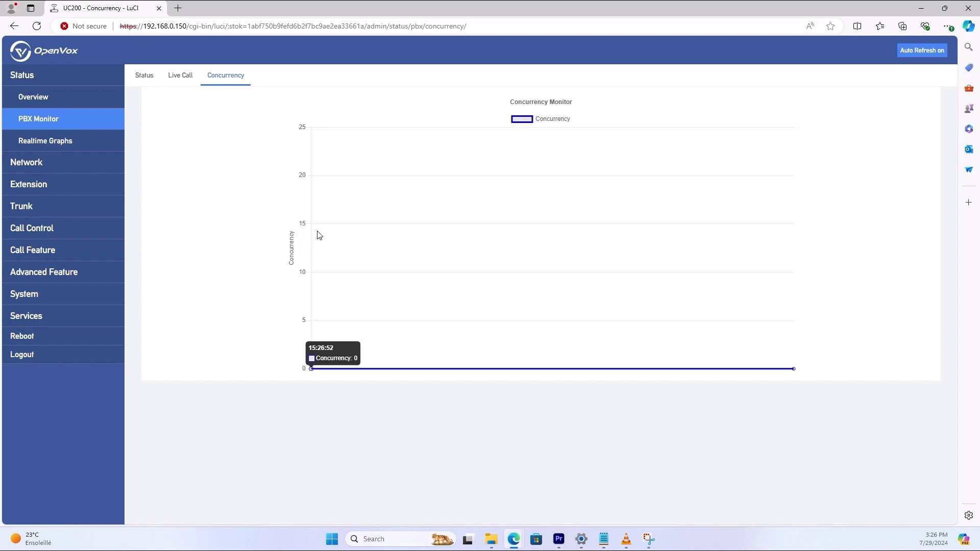
click(65, 138)
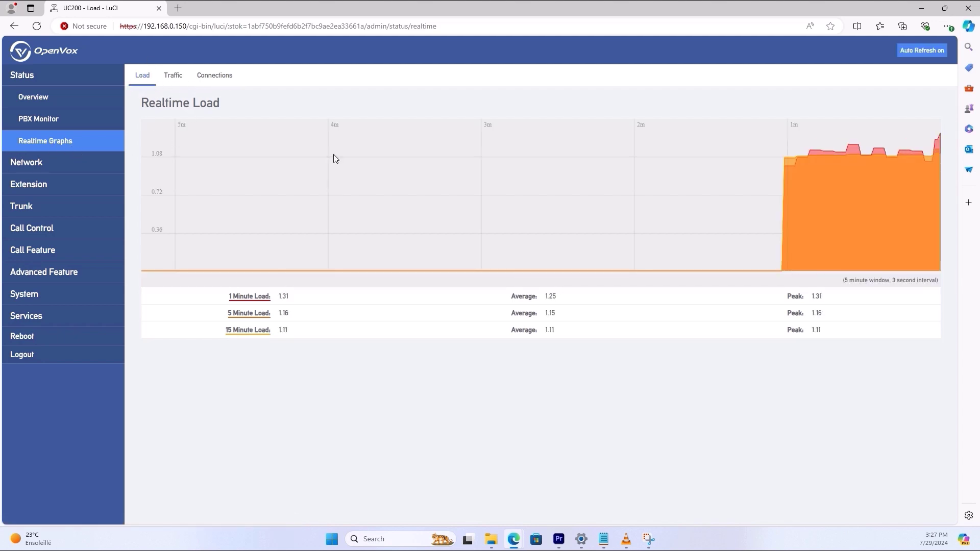
Step: View the realtime traffic graph and examine the active network connections graph and list
click(173, 75)
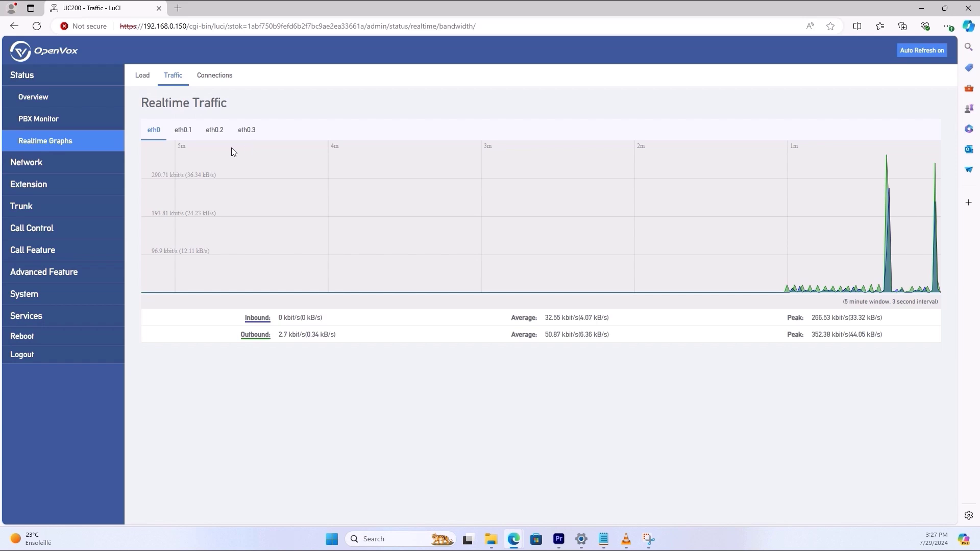
click(215, 77)
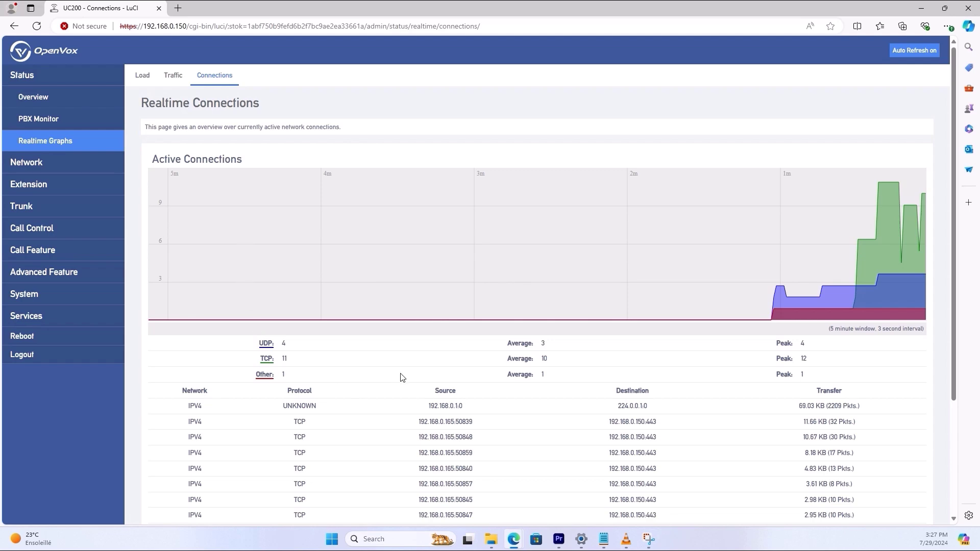
scroll(402, 378, down, 3)
scroll(392, 322, up, 3)
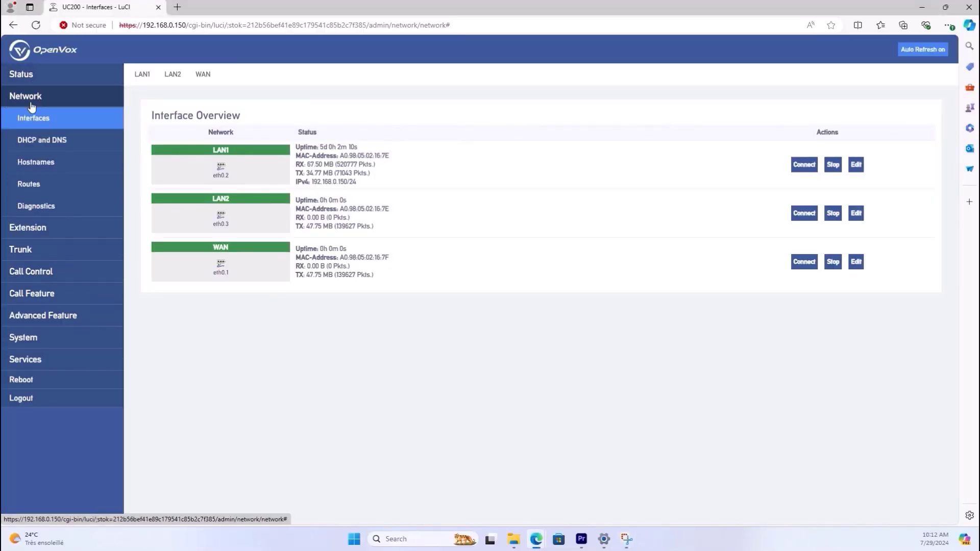
Step: Open the LAN1 interface configuration from the network interface overview and review its protocol, IPv4 address and advanced settings
click(57, 122)
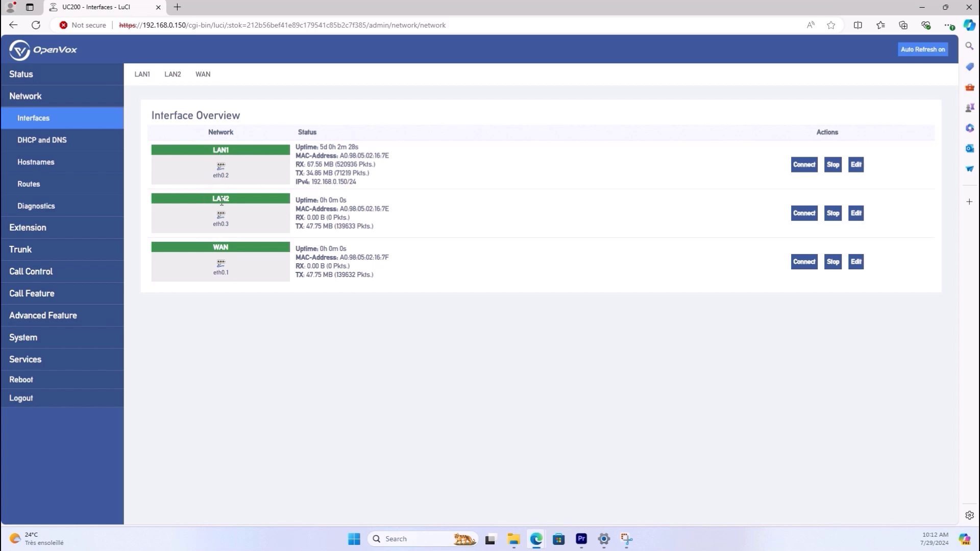
click(855, 166)
drag(400, 263, 373, 263)
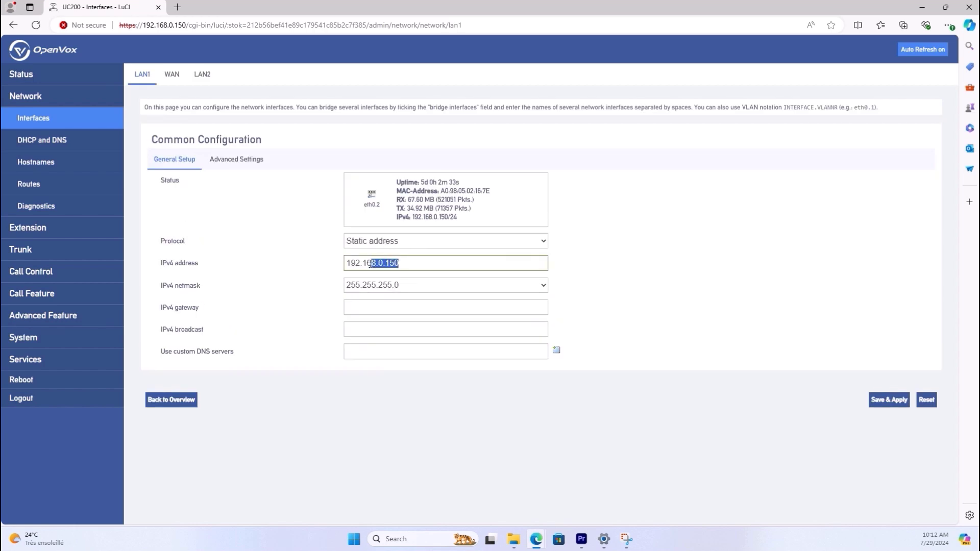
click(408, 266)
click(402, 240)
click(401, 247)
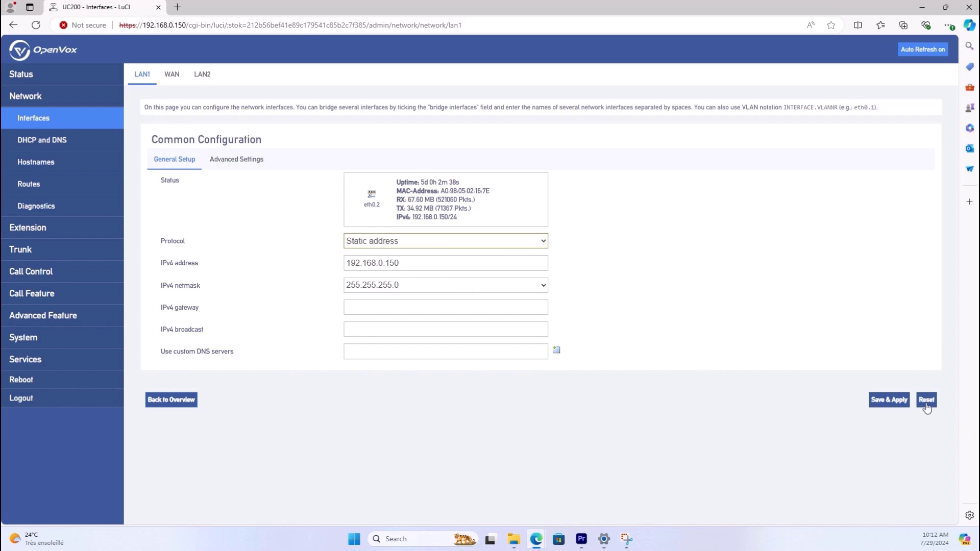
click(220, 160)
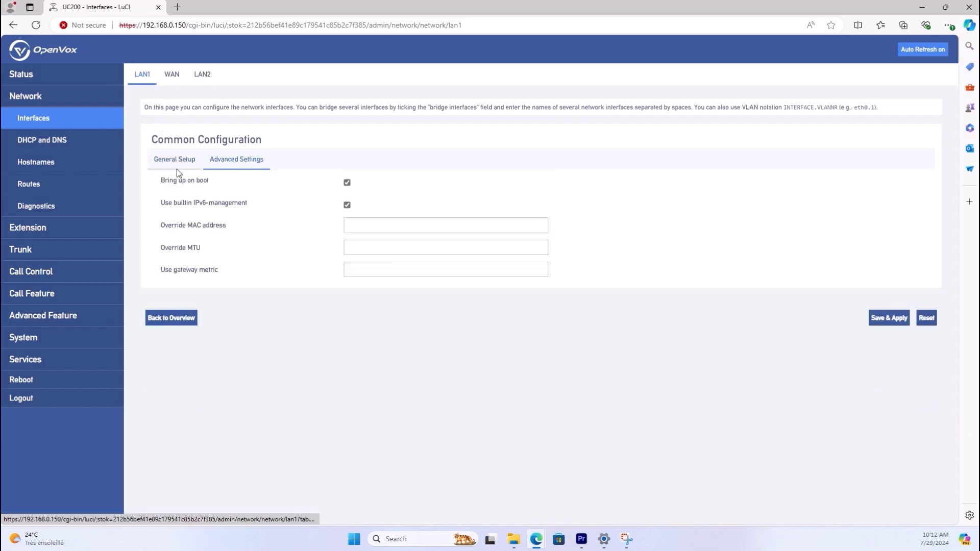
Step: Look through the remaining Network pages: DHCP and DNS, Hostnames, Routes and Diagnostics
click(49, 141)
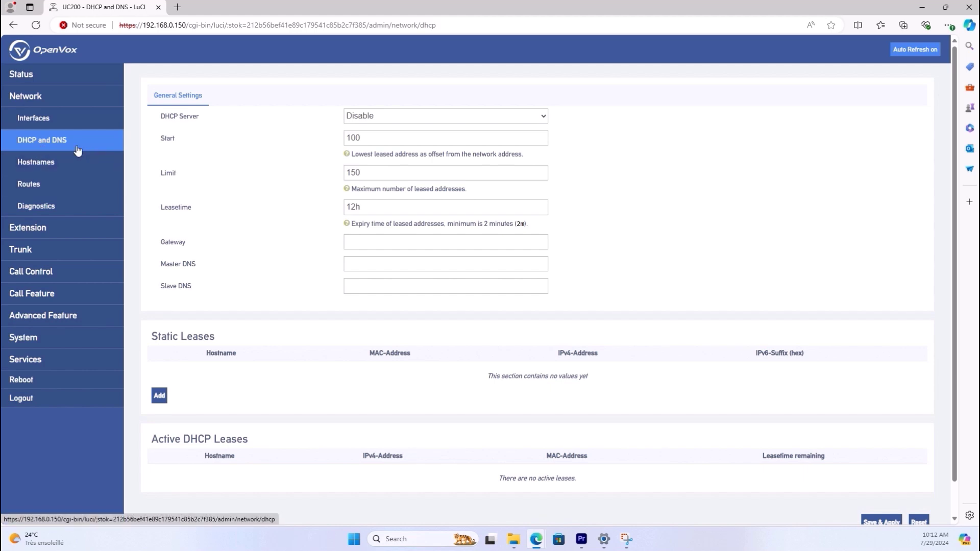
click(59, 167)
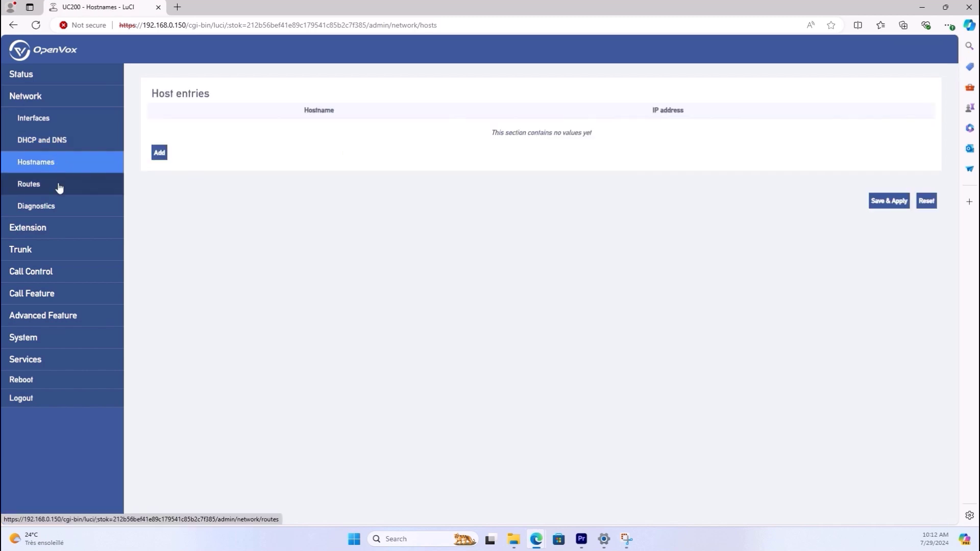
click(58, 188)
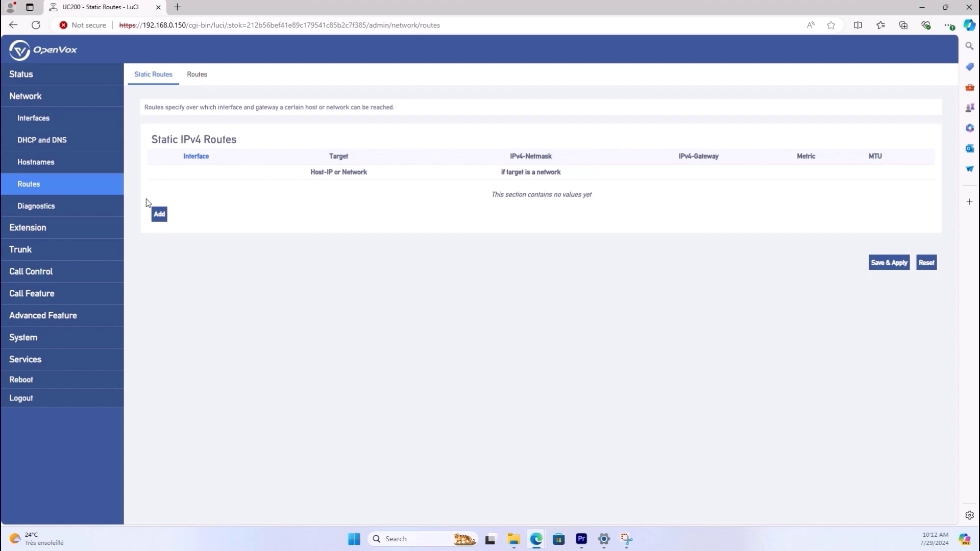
click(65, 211)
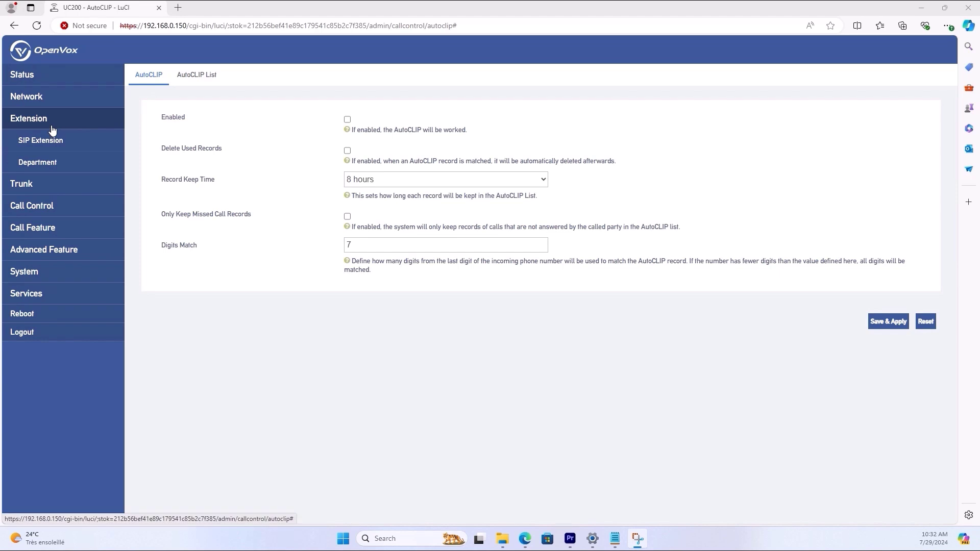
Step: View the SIP extension list with its management options, and the list of extension departments
click(43, 146)
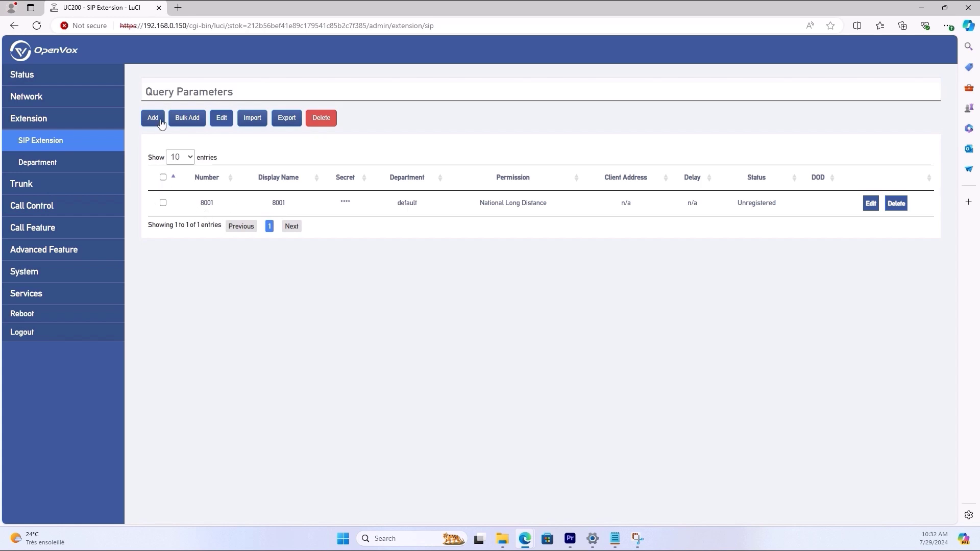
click(60, 169)
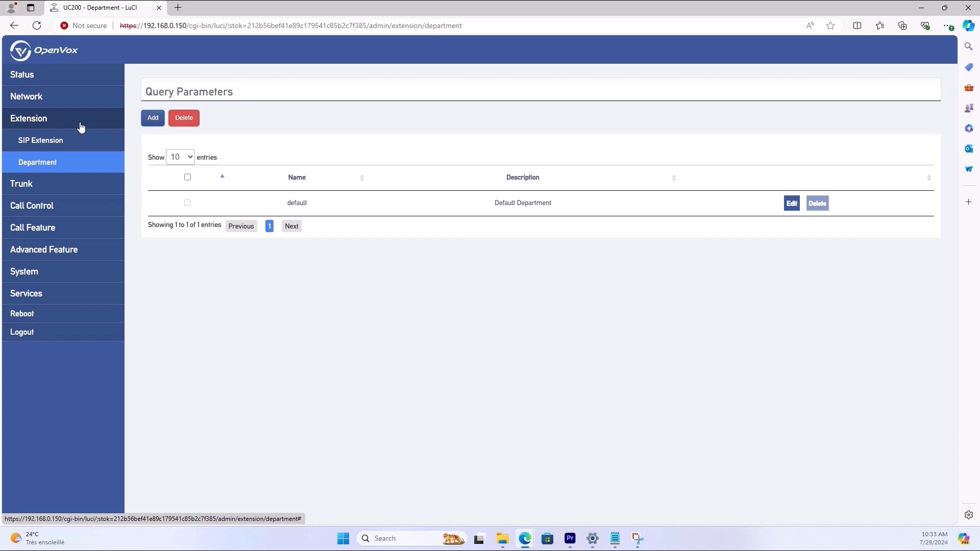
Step: View the FXO trunk list and check the number of FXO channels in the status overview
click(46, 184)
click(47, 163)
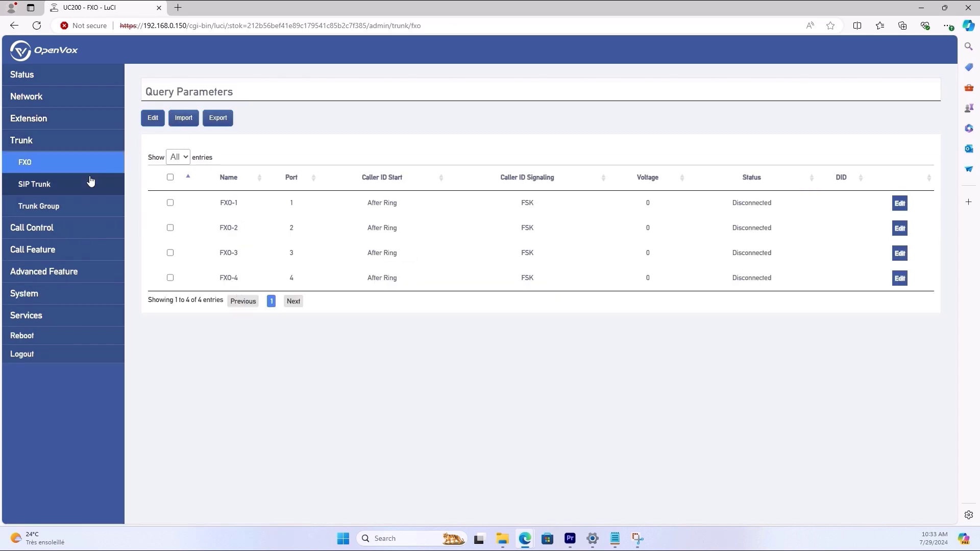
click(60, 74)
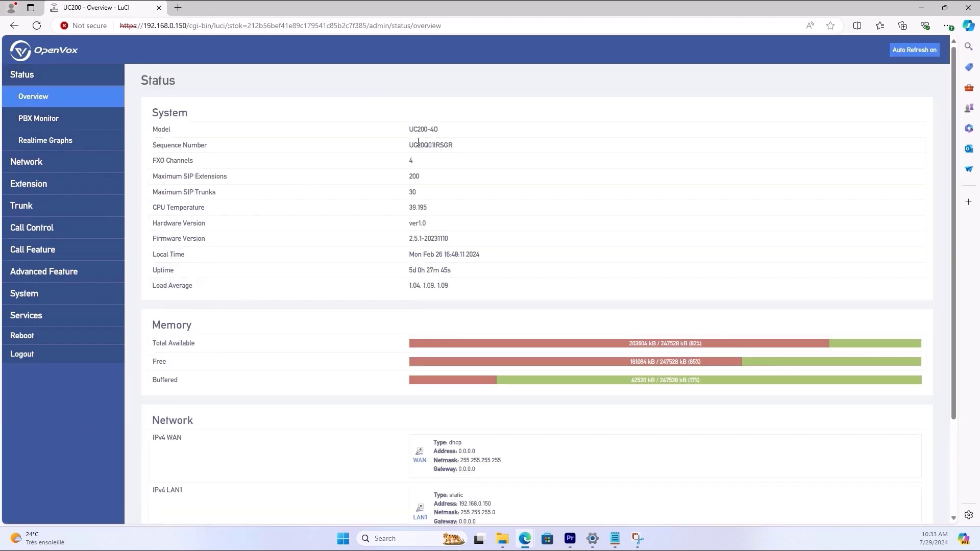
double_click(410, 160)
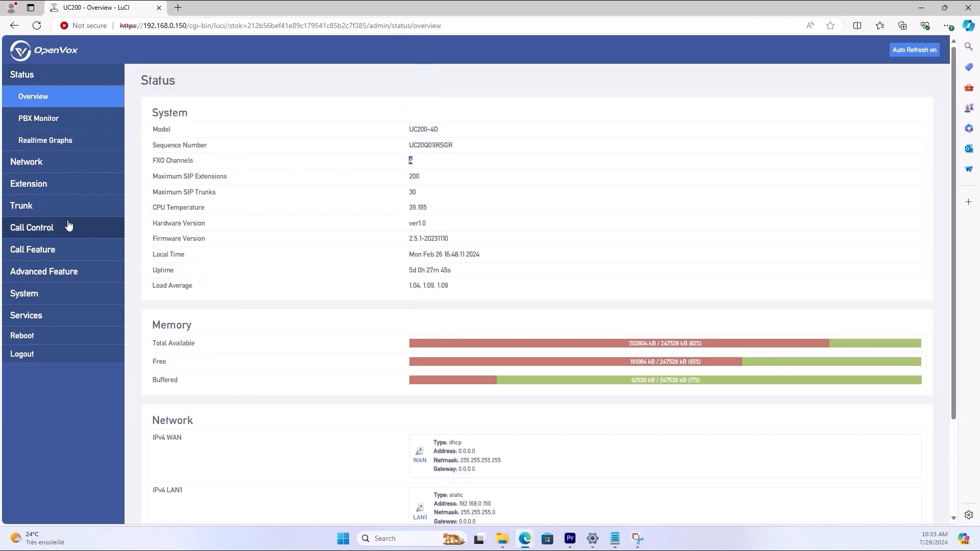
Step: Return to the FXO trunk list and review its edit, import and export options
click(61, 184)
click(48, 247)
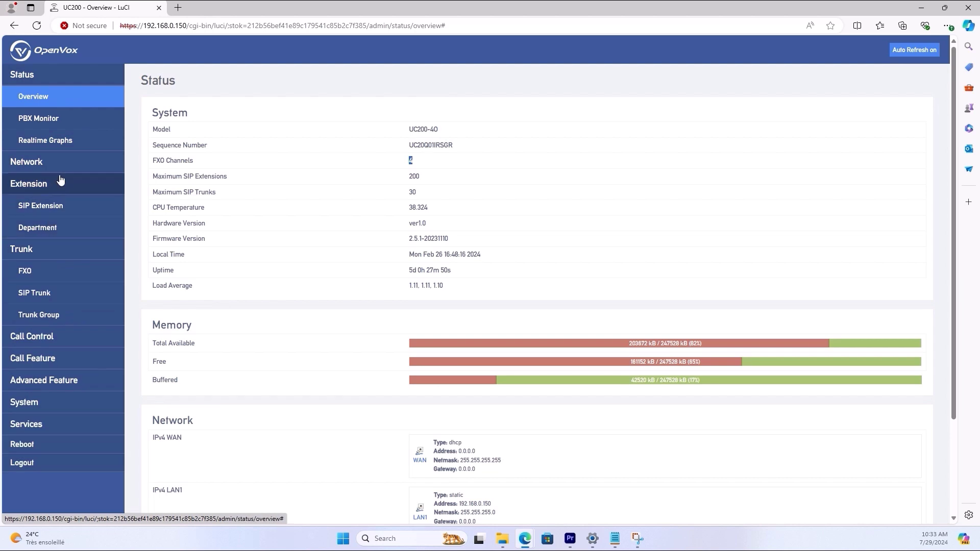
click(60, 180)
click(46, 226)
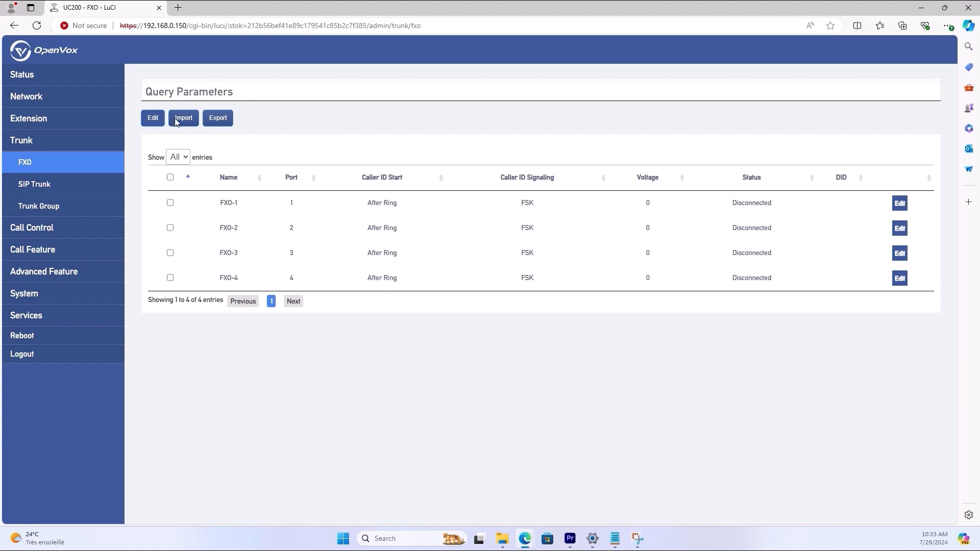
Step: Open a new SIP trunk form to review its general and advanced settings, and view the Trunk Group list
click(61, 186)
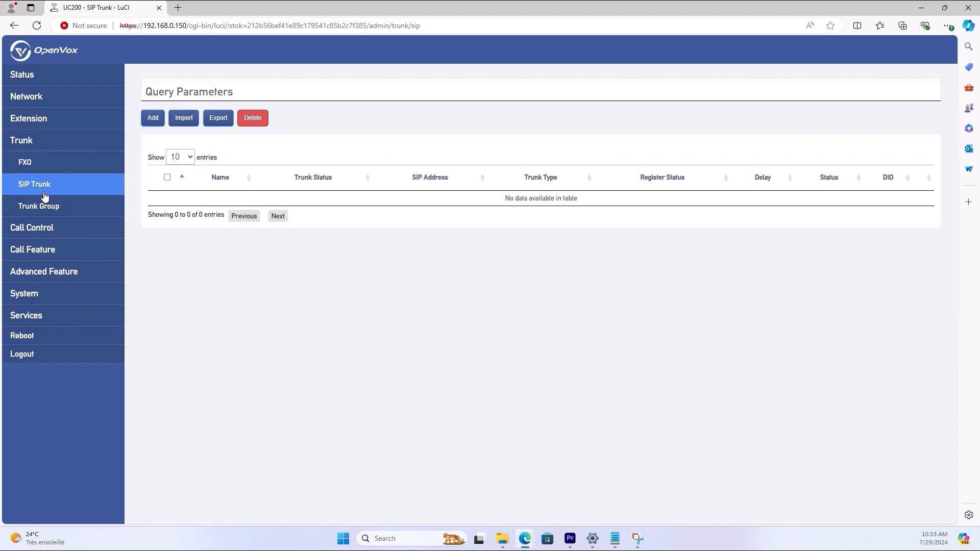
click(153, 122)
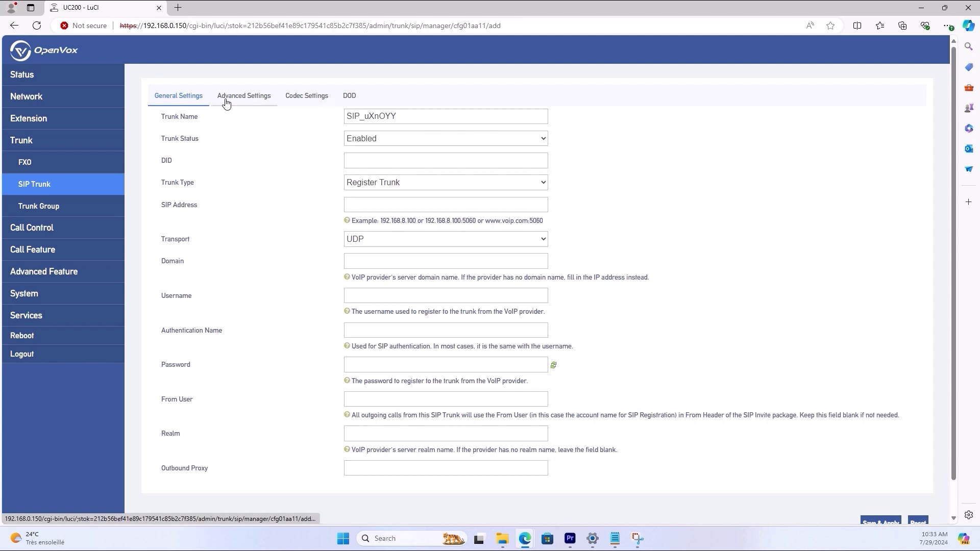
scroll(232, 174, down, 1)
scroll(240, 265, up, 1)
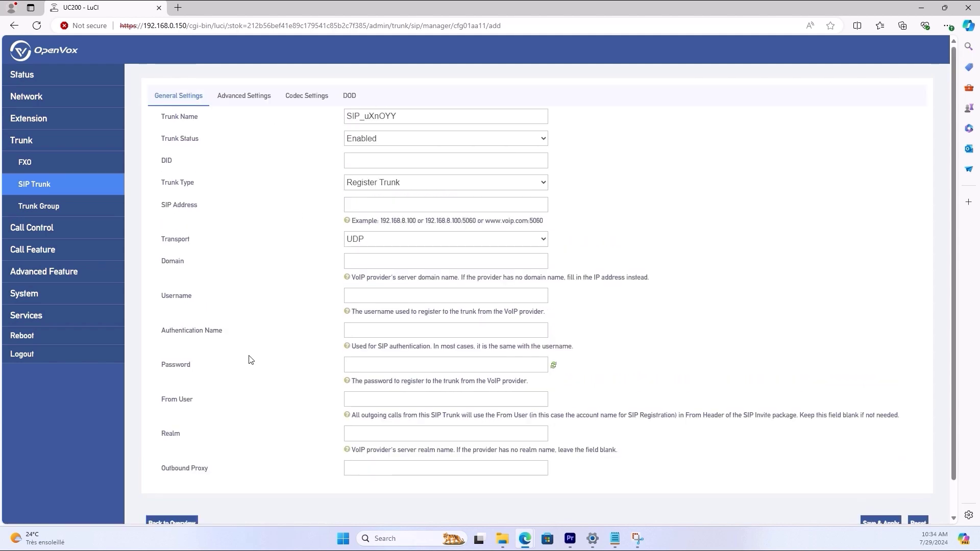
click(364, 368)
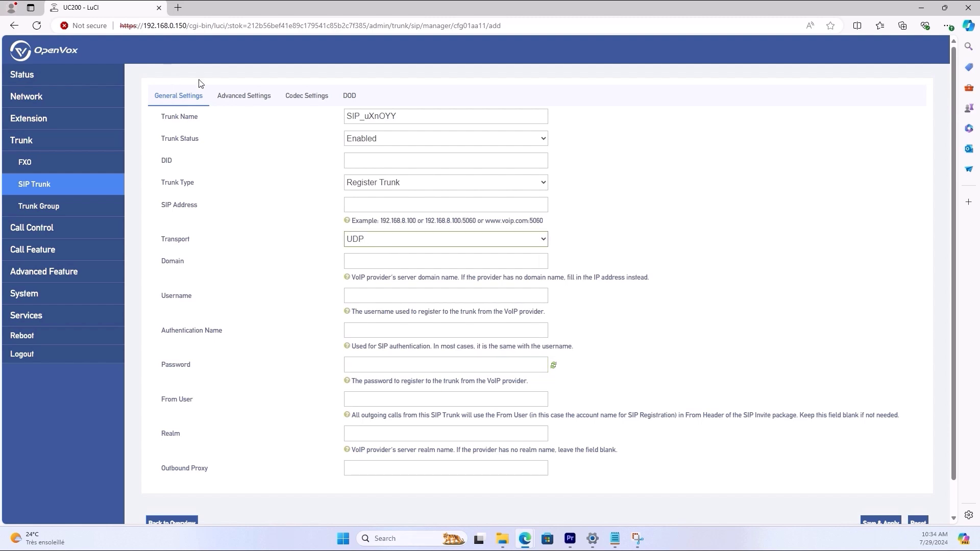
click(231, 97)
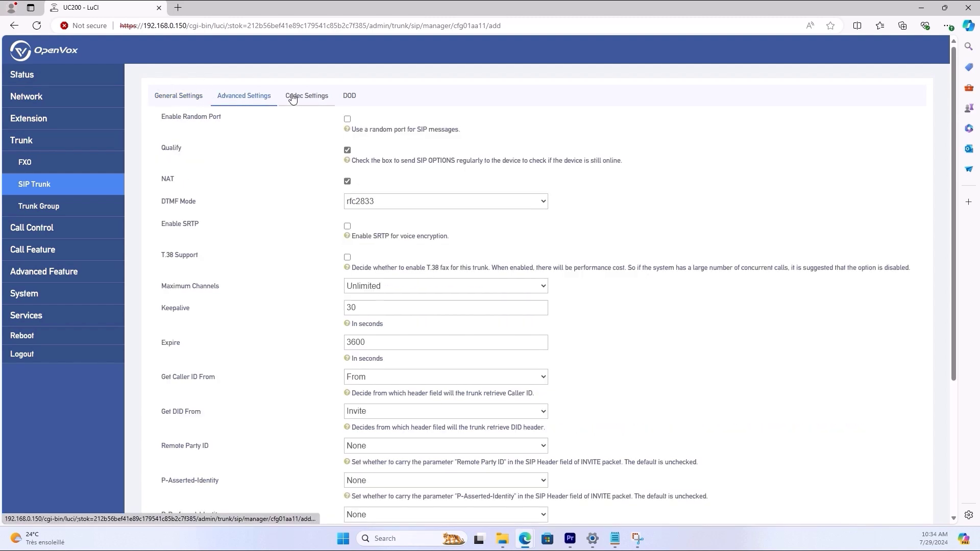
click(60, 203)
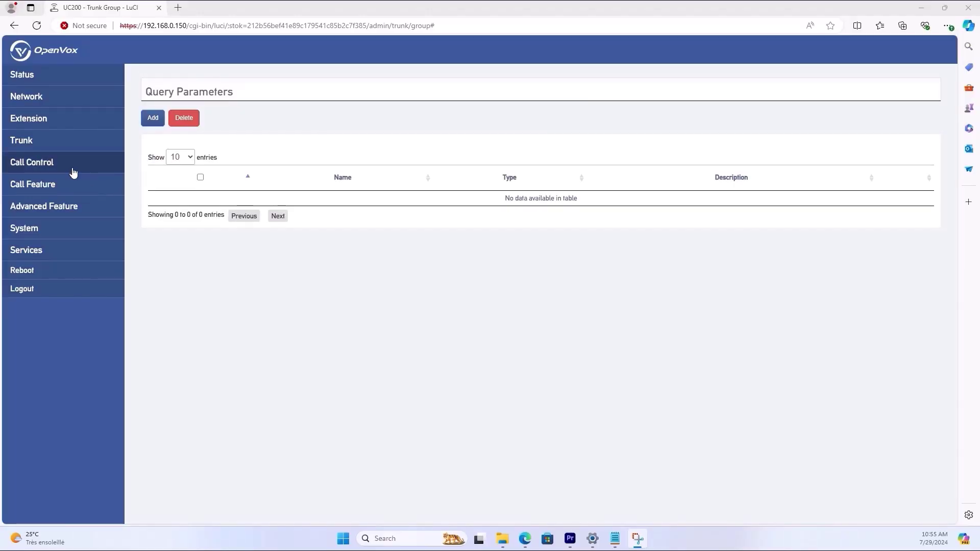
Step: Show the inbound routes under Call Control and open the form for a new inbound route
click(73, 172)
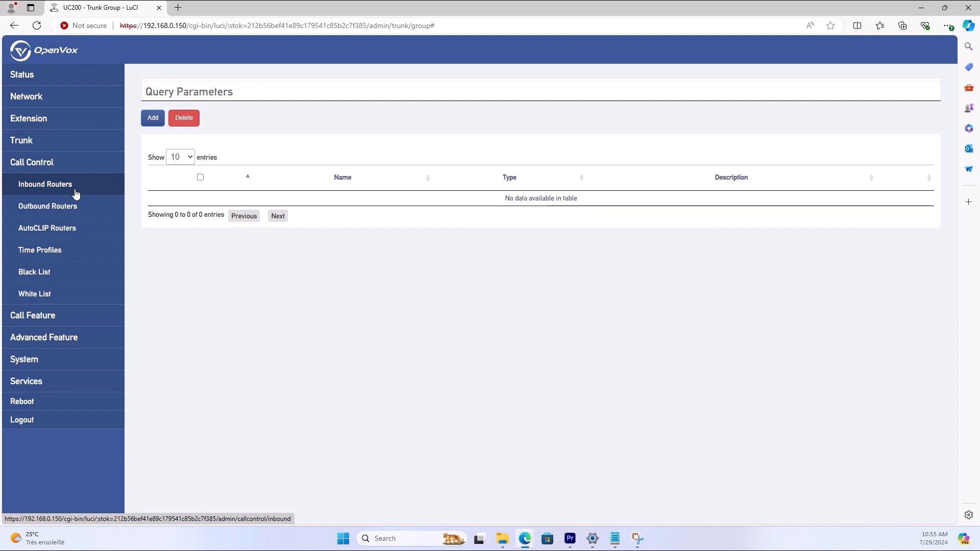
click(56, 190)
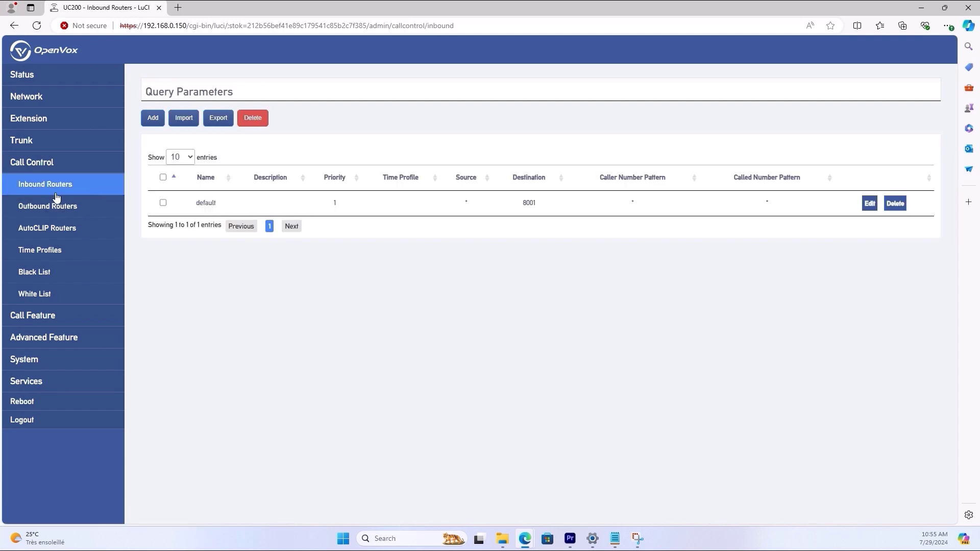
click(154, 119)
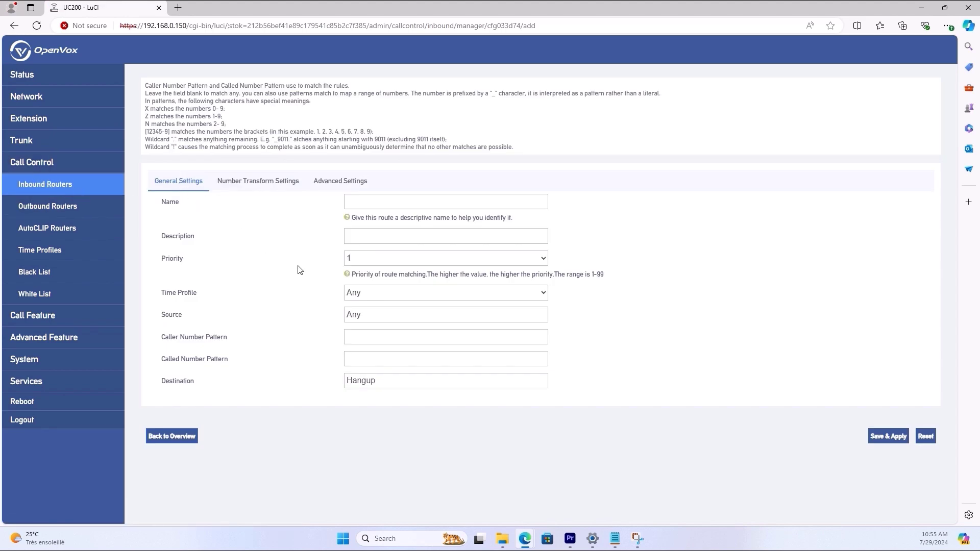
Step: Examine the available Priority, Time Profile, Source and Destination choices of the new inbound route without changing them
click(362, 258)
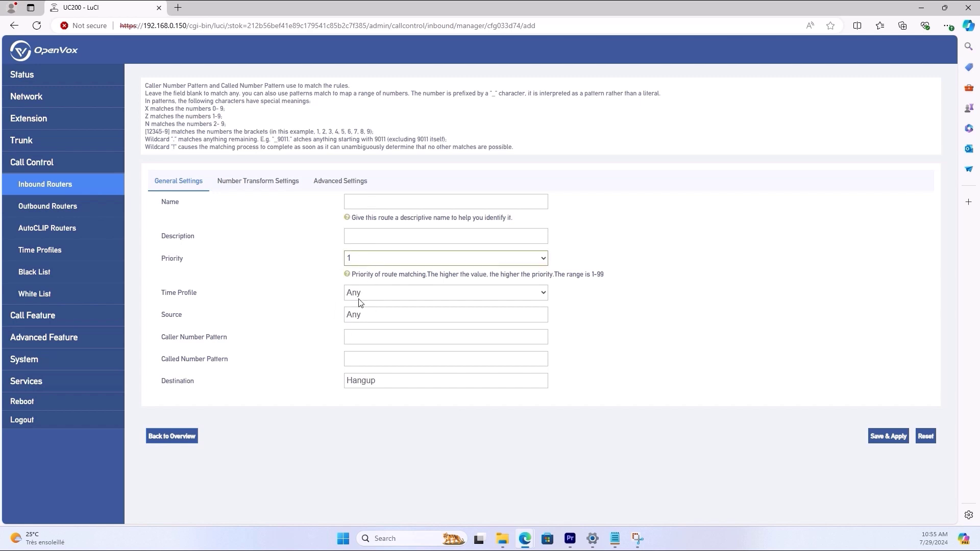
click(360, 299)
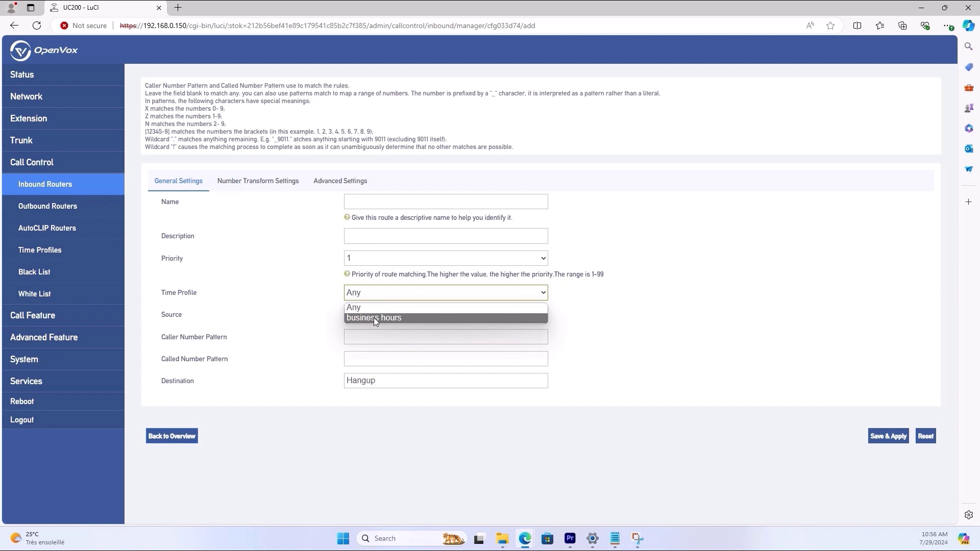
click(312, 295)
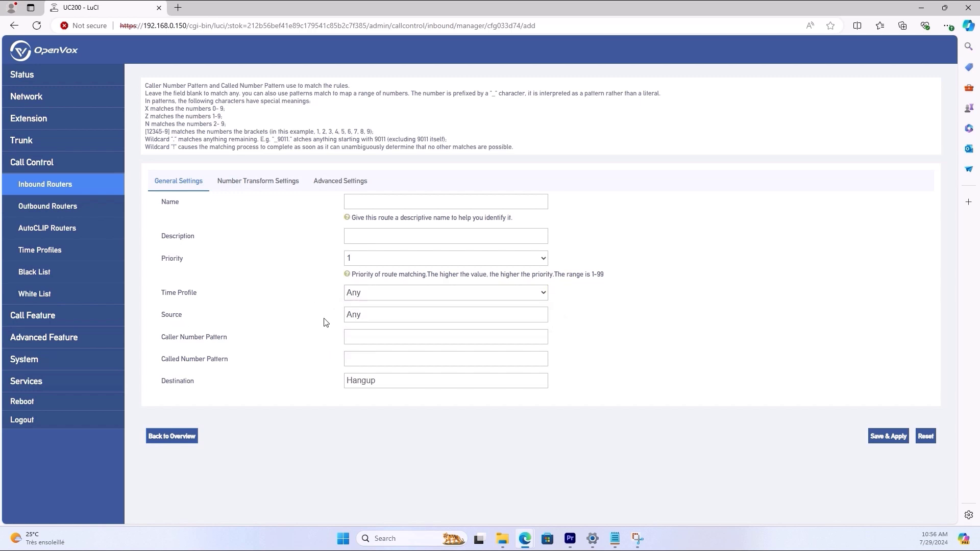
click(392, 316)
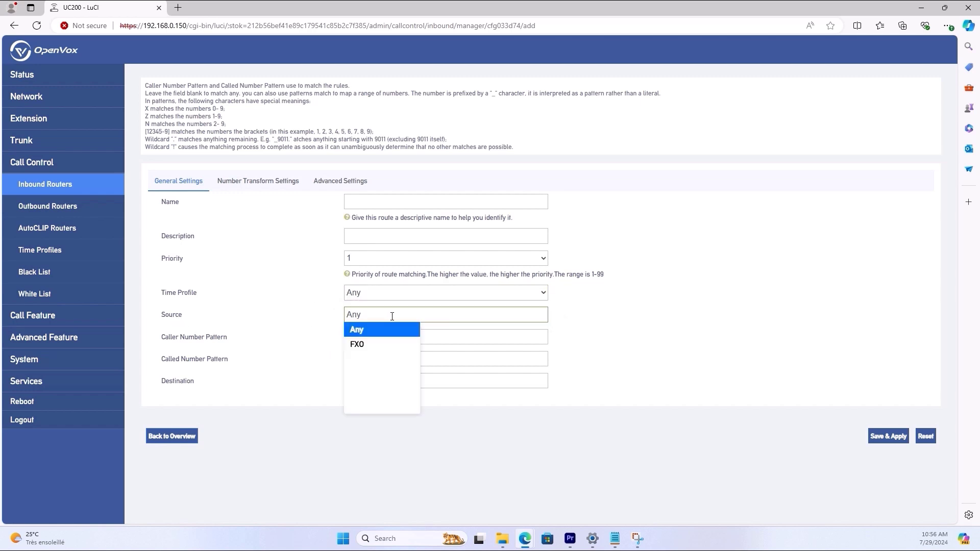
click(301, 325)
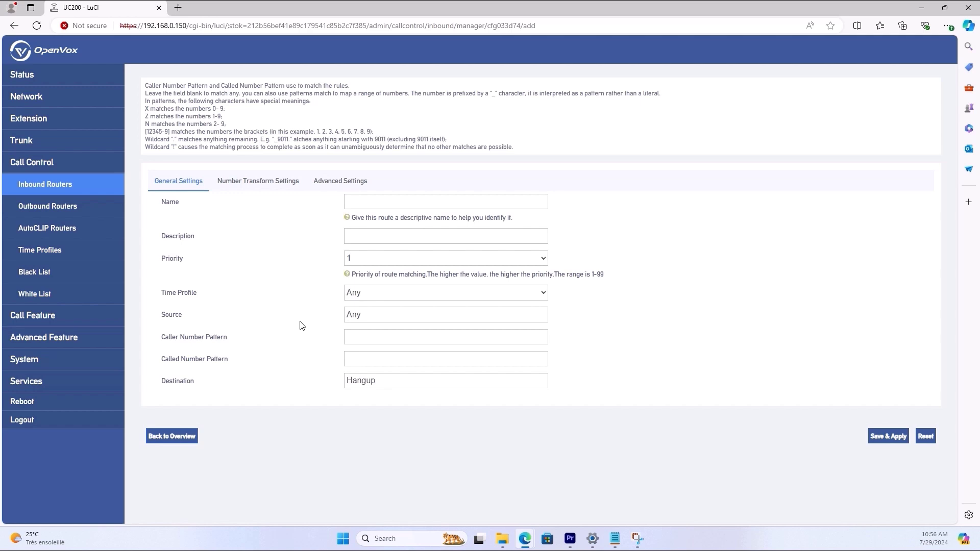
click(381, 383)
click(297, 399)
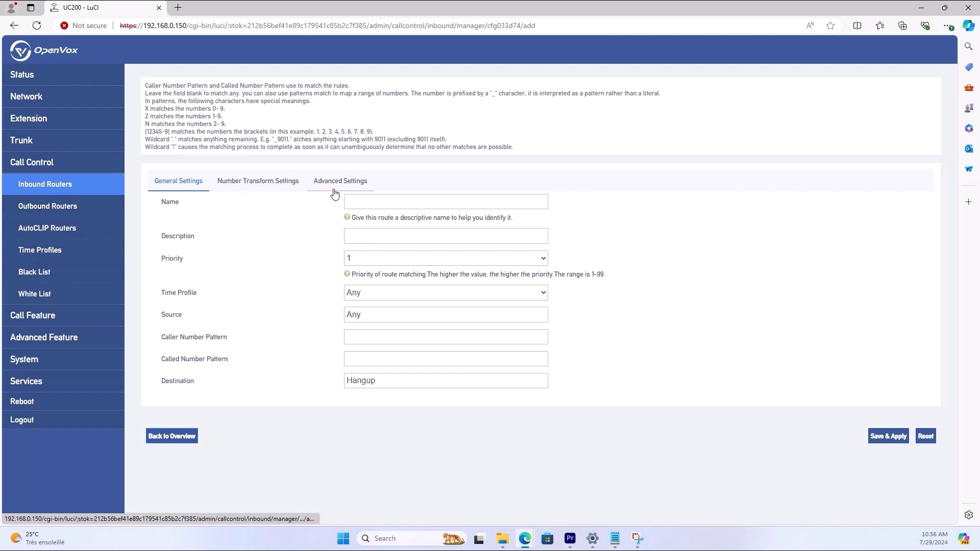
Step: Review the AutoCLIP route settings and the AutoCLIP List with its query fields
click(45, 237)
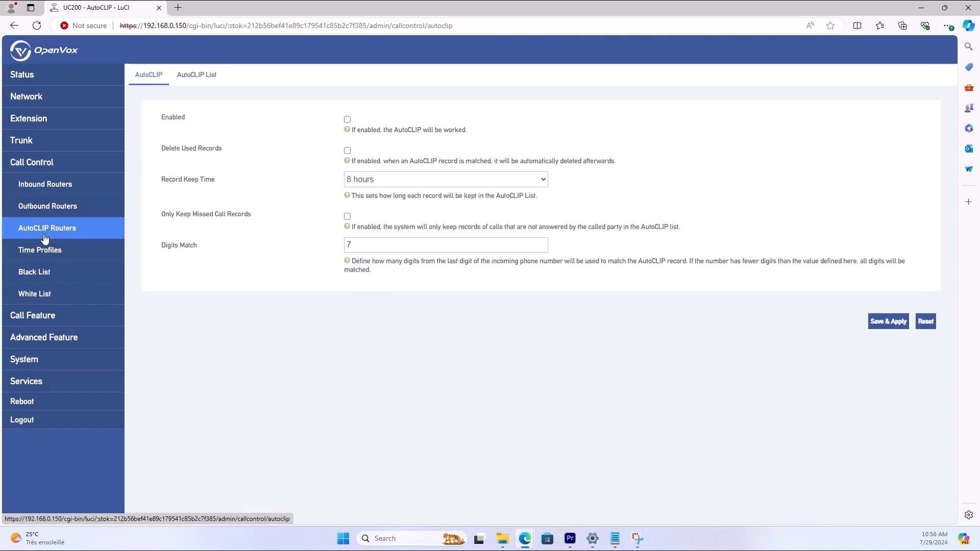
click(213, 82)
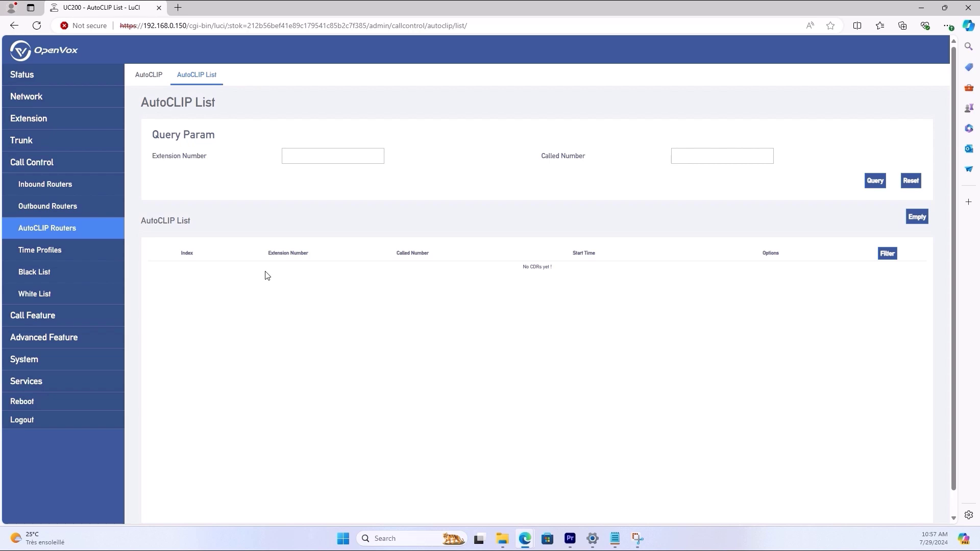
Step: Examine the Extension Number, Called Number and Start Time columns of the AutoCLIP List
drag(271, 253, 327, 258)
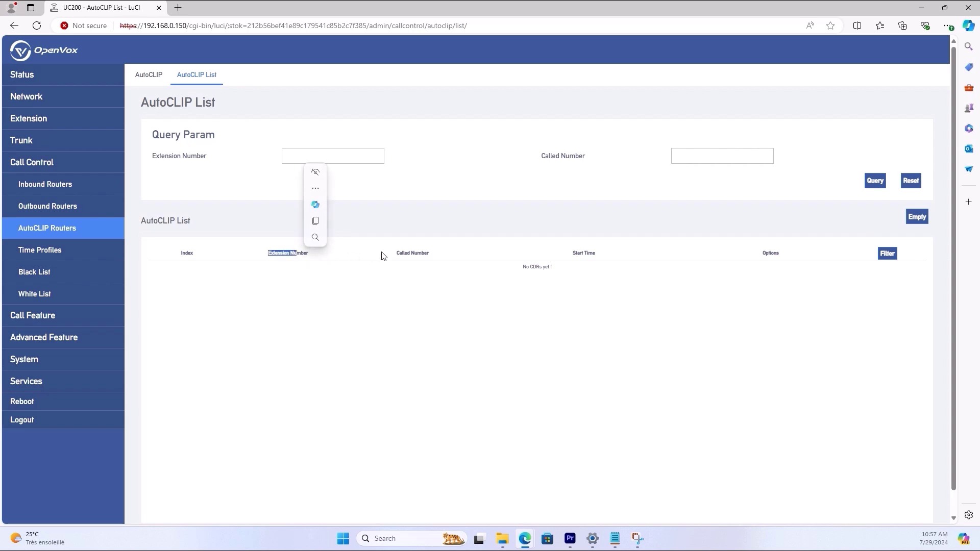
drag(396, 254, 425, 258)
drag(576, 253, 597, 256)
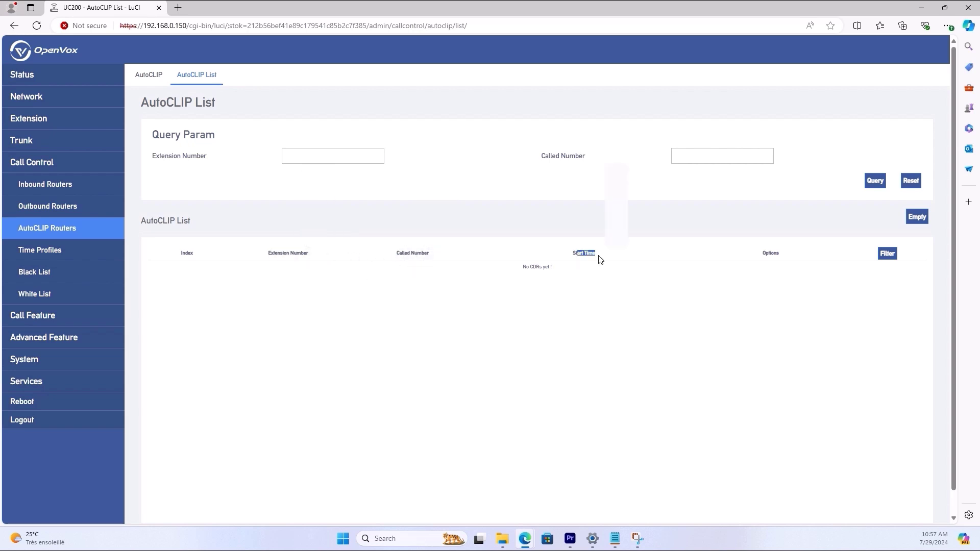
Step: Show the Time Profiles, sort them by Time and review the name and weekdays of the business hours profile
click(75, 260)
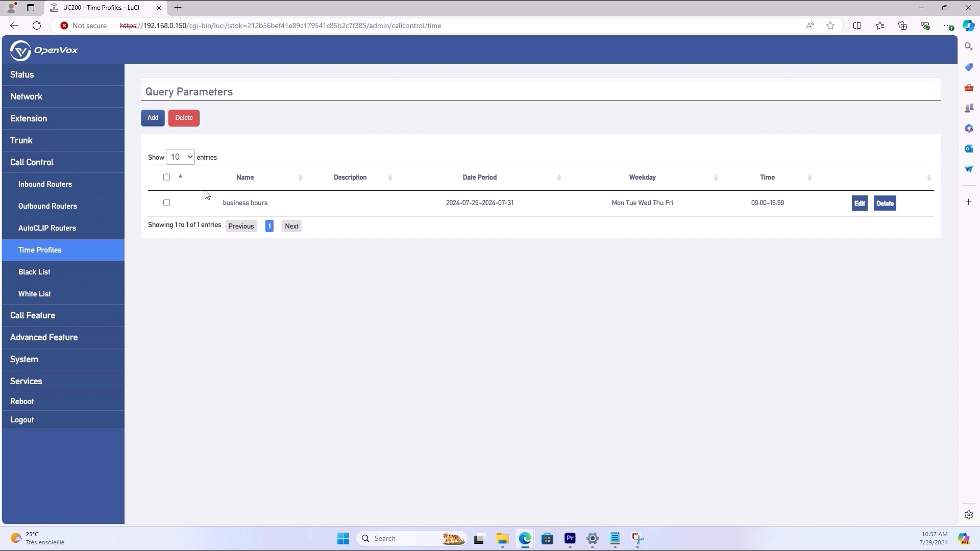
drag(220, 202, 270, 205)
click(769, 179)
drag(608, 203, 678, 207)
click(604, 257)
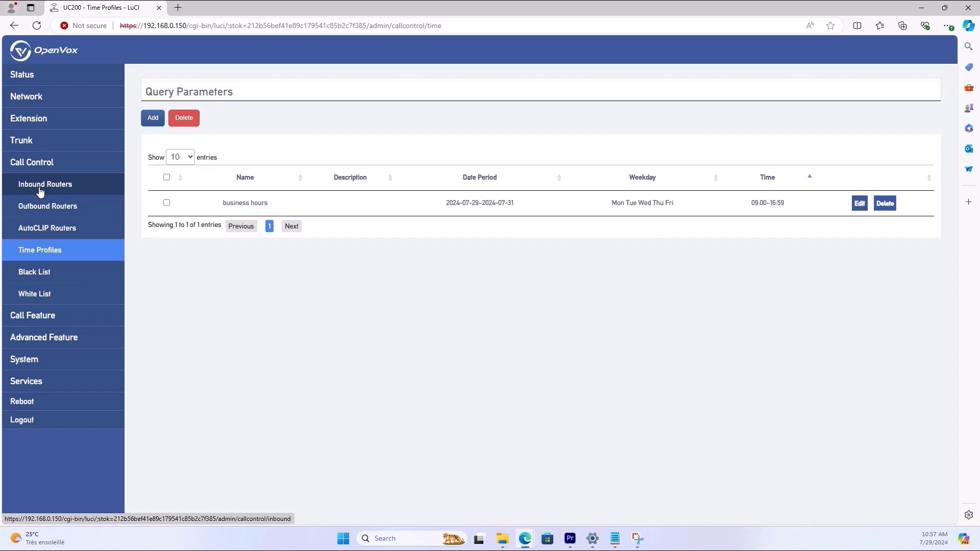
Step: Show the Black List and open a new entry form to view its Direction choices without saving an entry
click(51, 278)
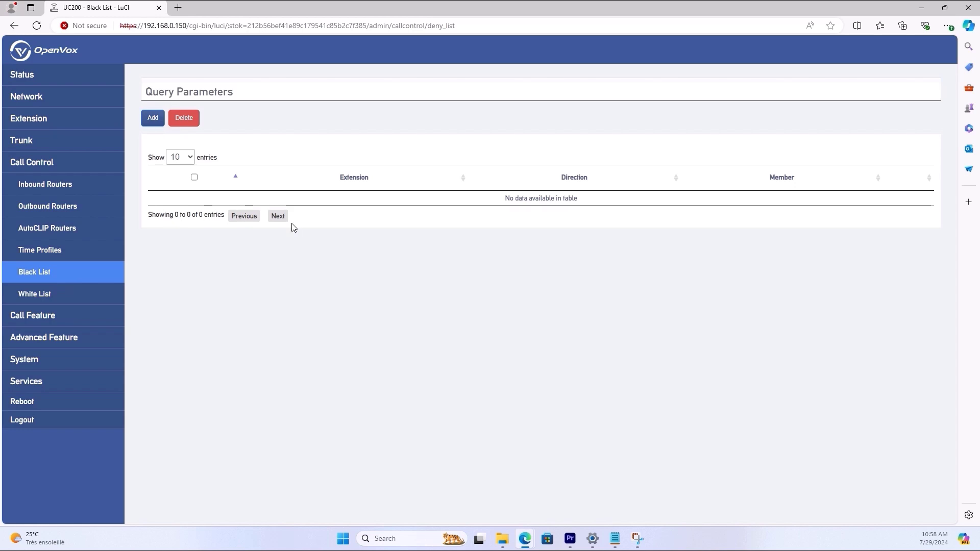
click(154, 118)
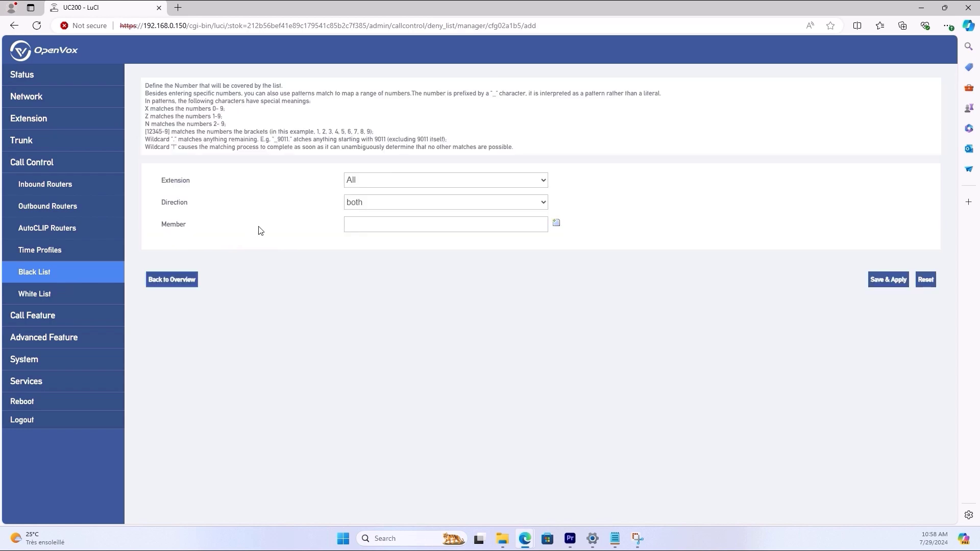
click(386, 208)
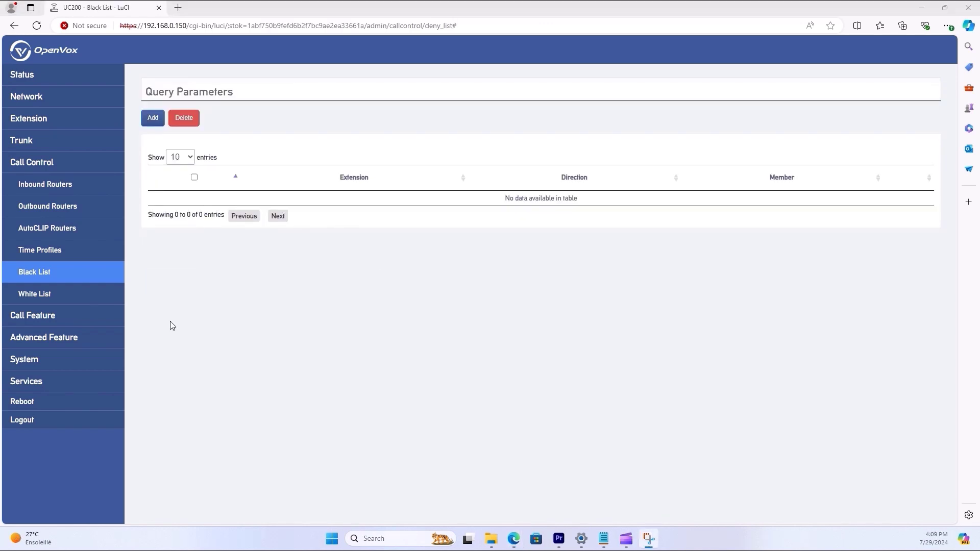
click(14, 163)
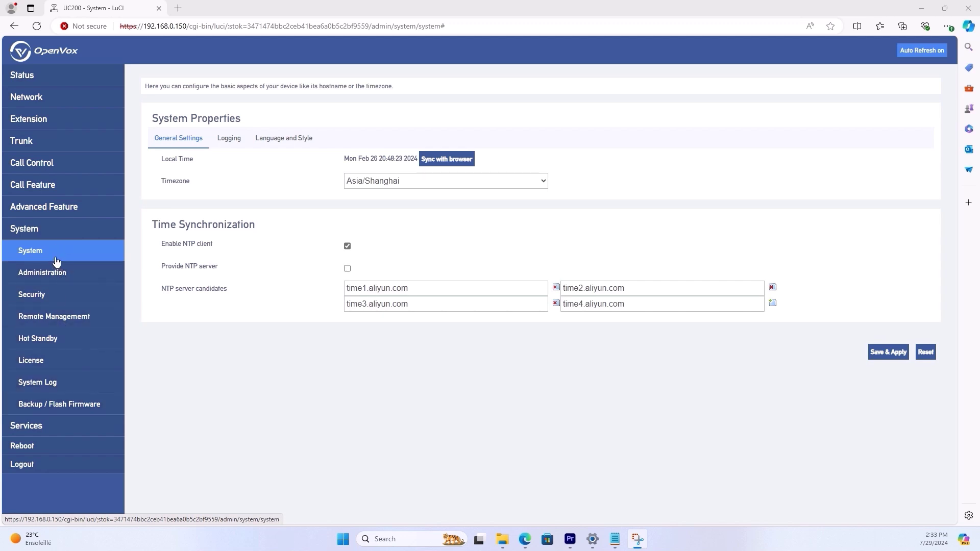
Step: Review the System page's general, Logging and Language and Style settings, and view the Administration password page
click(78, 256)
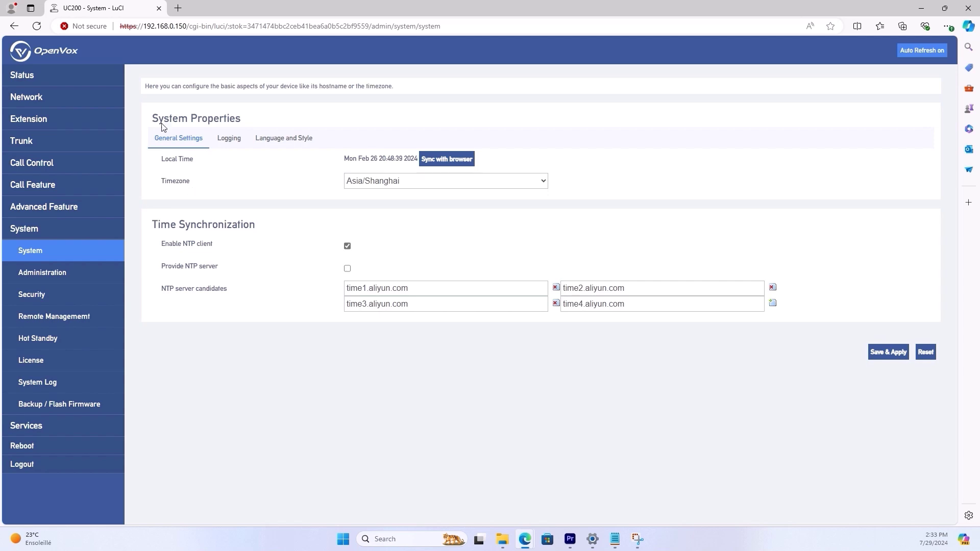
click(230, 143)
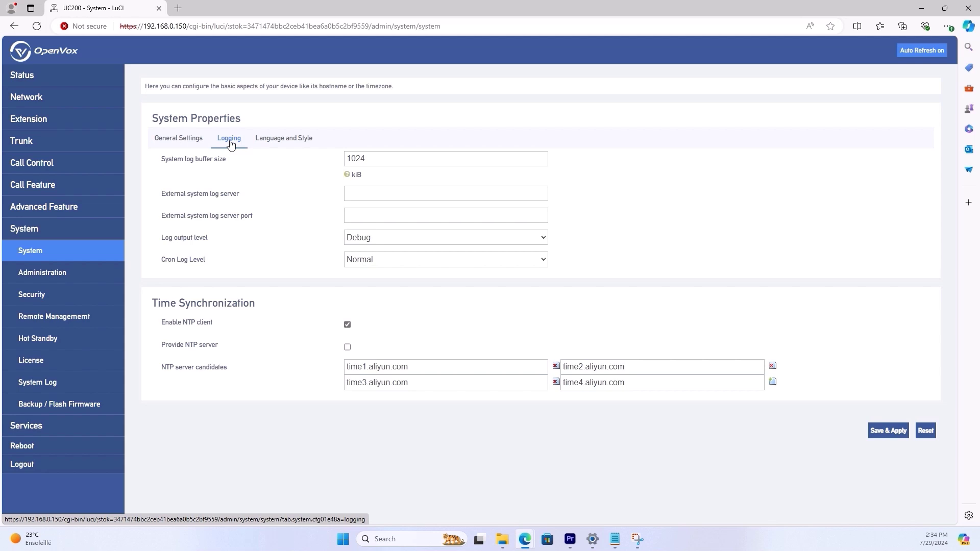
click(285, 143)
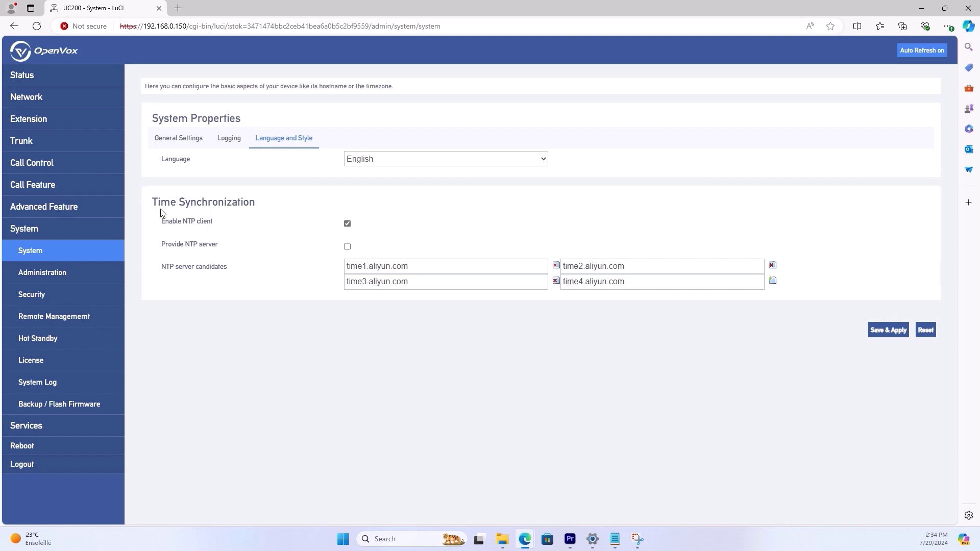
click(74, 280)
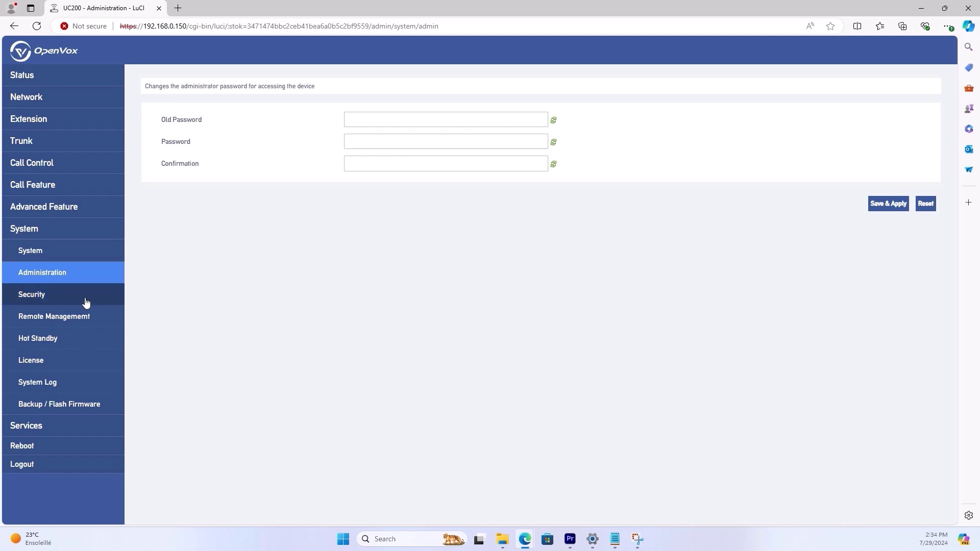
Step: Show the firewall traffic rules under Security and open the Allow-Class-A rule to view its Action choices
click(66, 303)
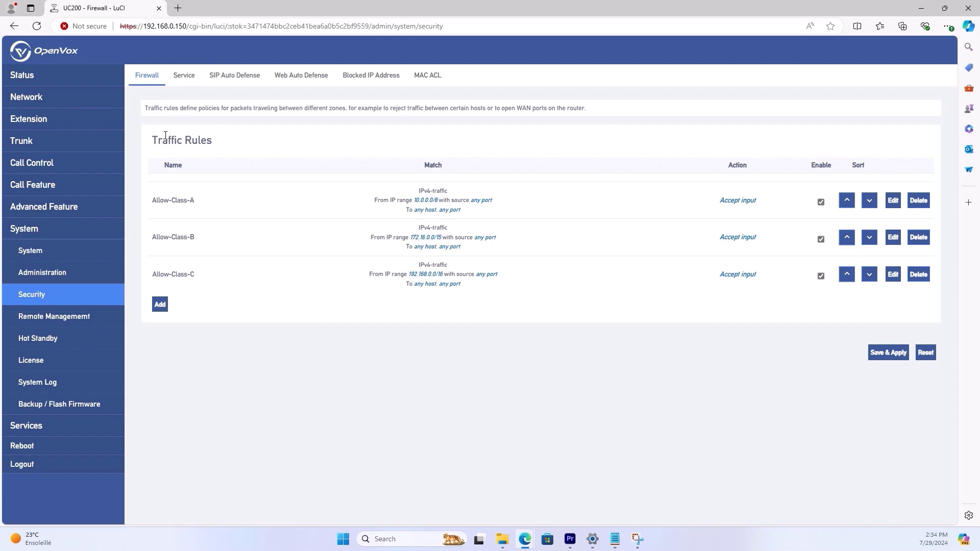
drag(156, 141, 207, 174)
click(170, 198)
click(893, 201)
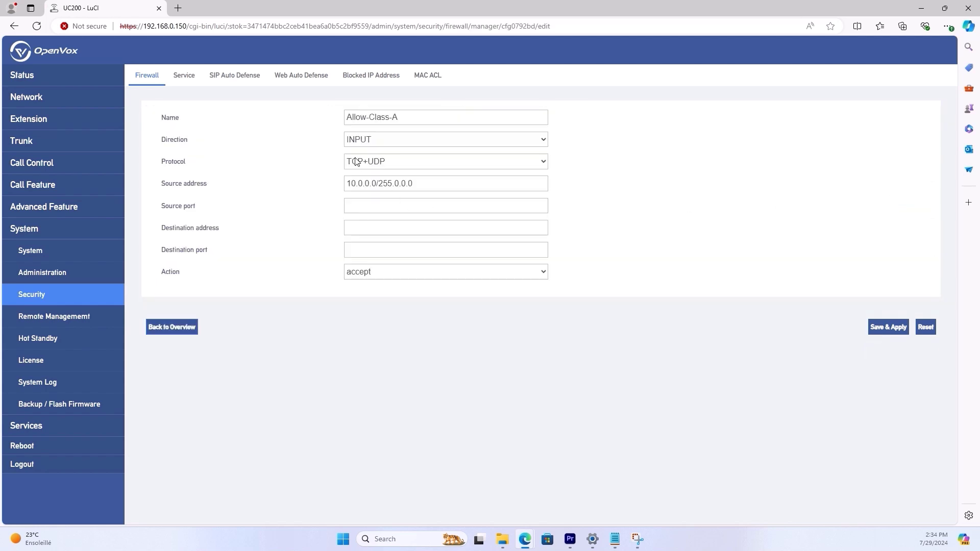
click(376, 272)
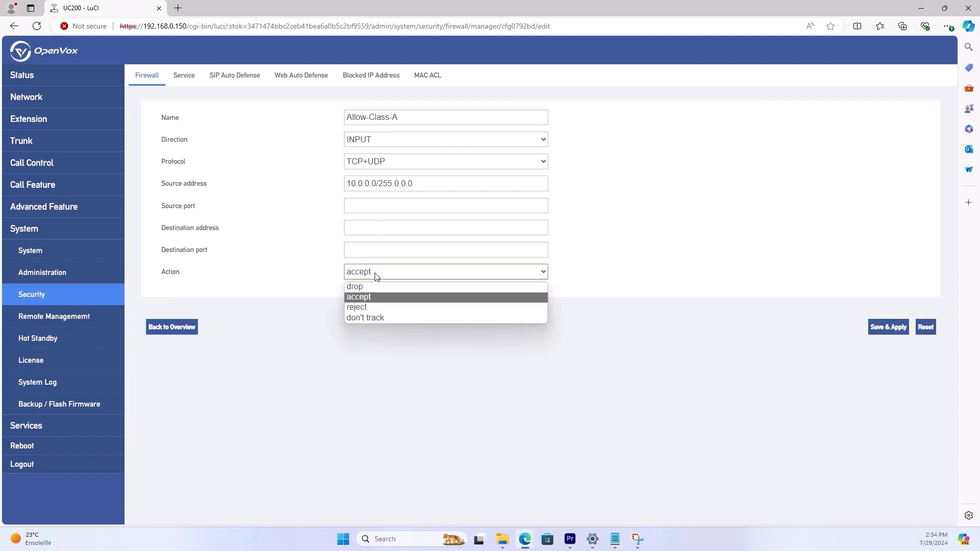
Step: Review the Security section's Service settings, the Blocked IP Address list with its query fields, and the MAC ACL page
click(184, 75)
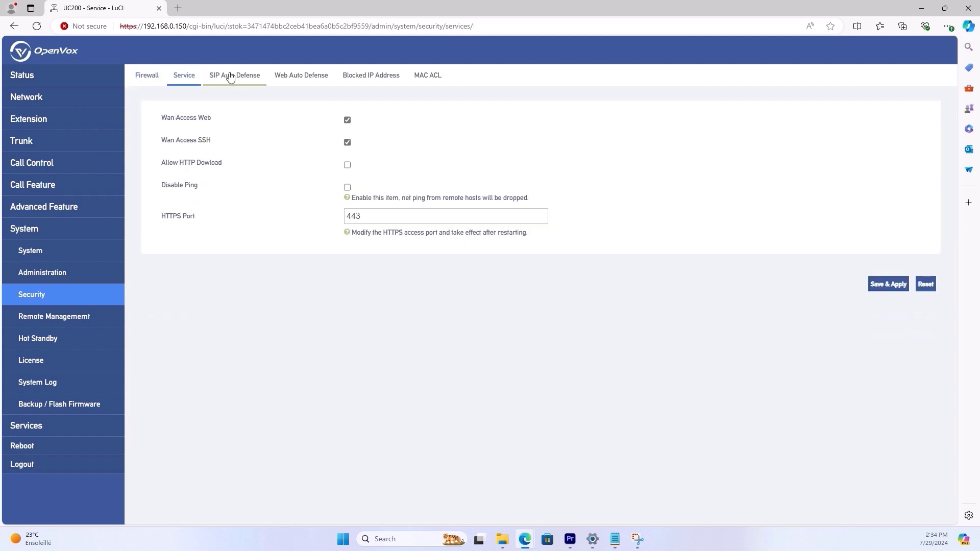
click(365, 77)
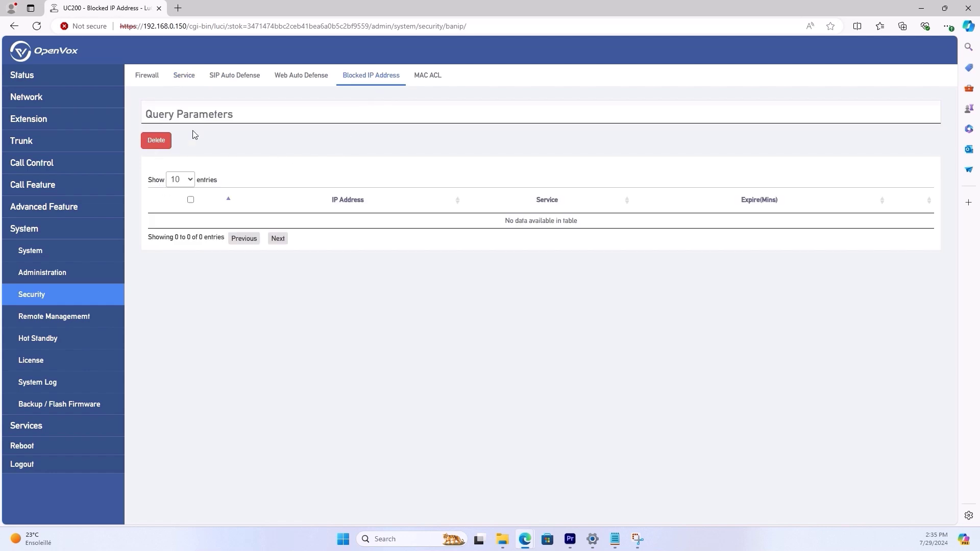
click(192, 116)
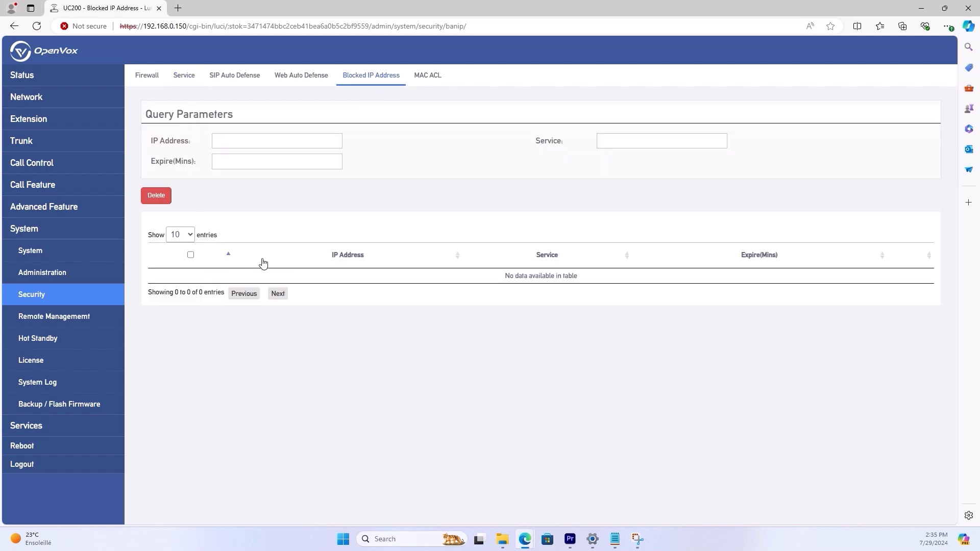
click(431, 79)
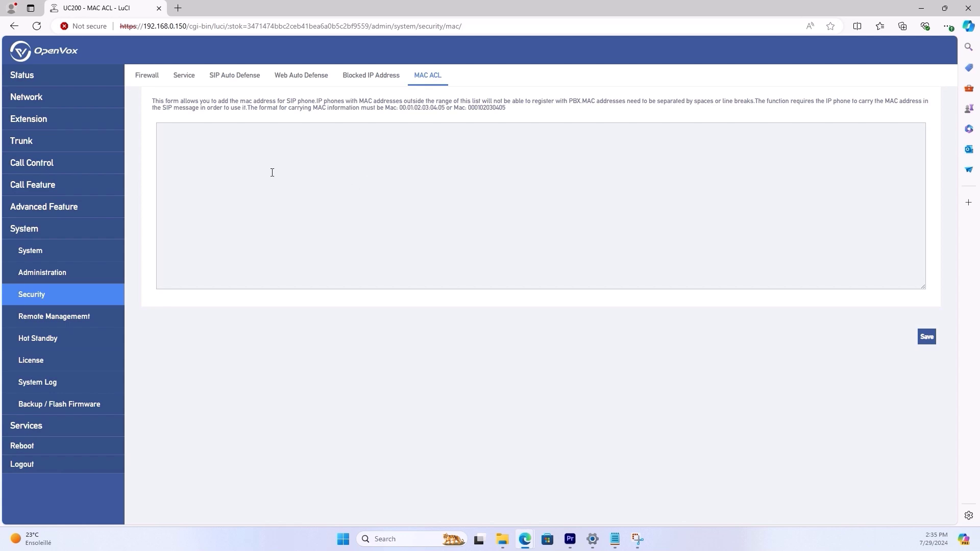
Step: Tick Enable on the Remote Management and Hot Standby pages to review their settings without saving
click(80, 327)
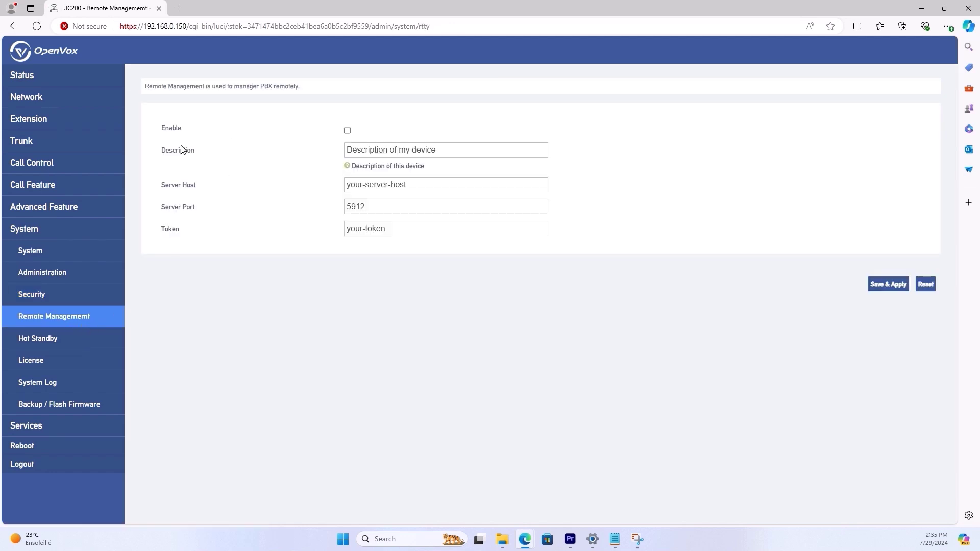
click(348, 131)
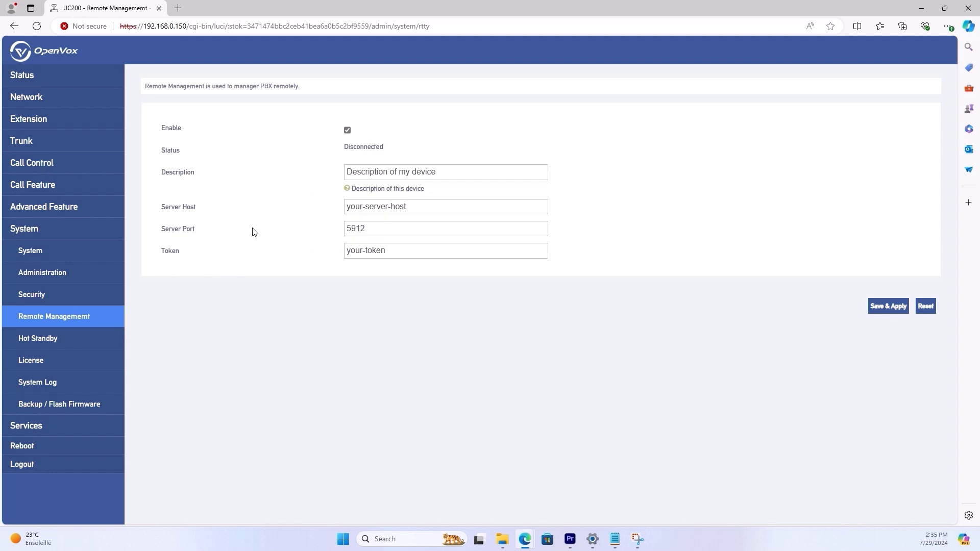
click(69, 340)
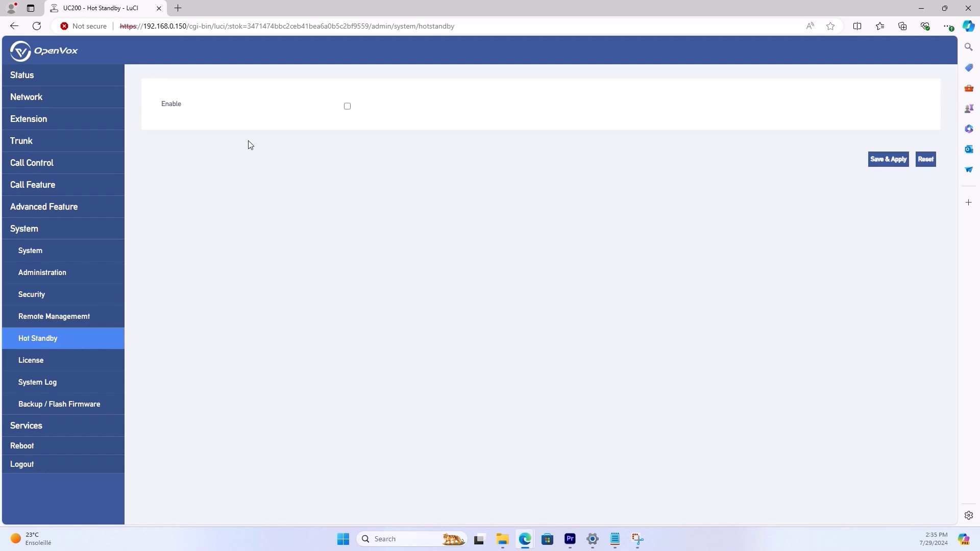
click(348, 106)
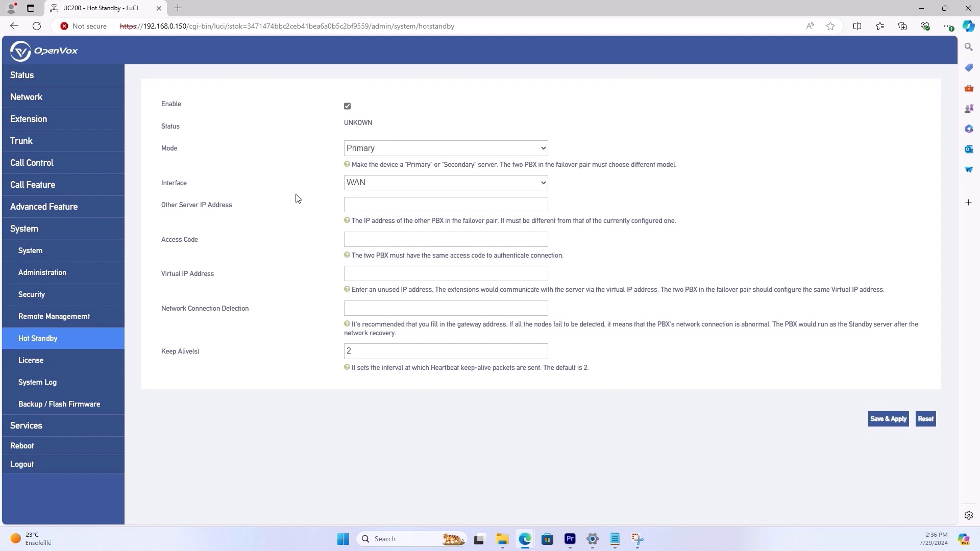
Step: Show the License page and examine the licensed SIP extension number and concurrency
click(43, 361)
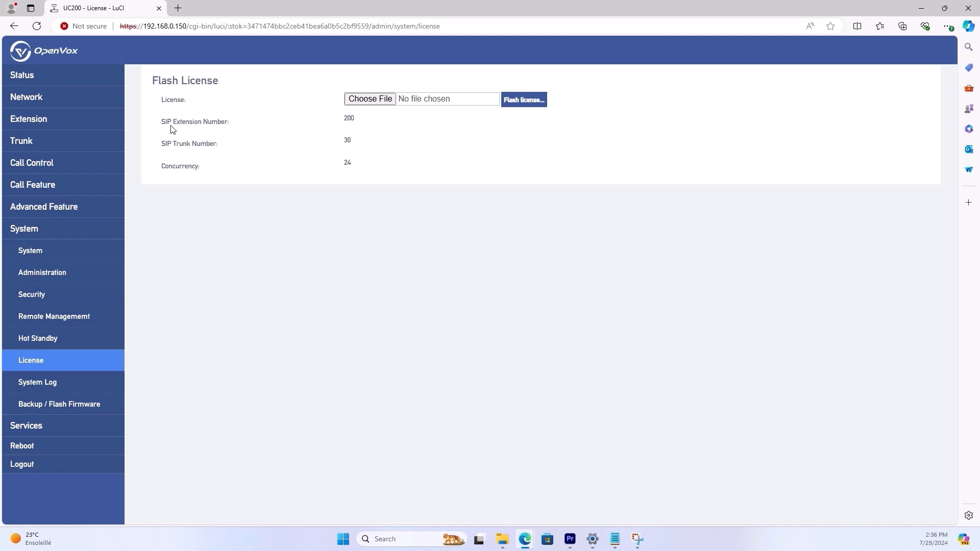
drag(159, 122, 344, 125)
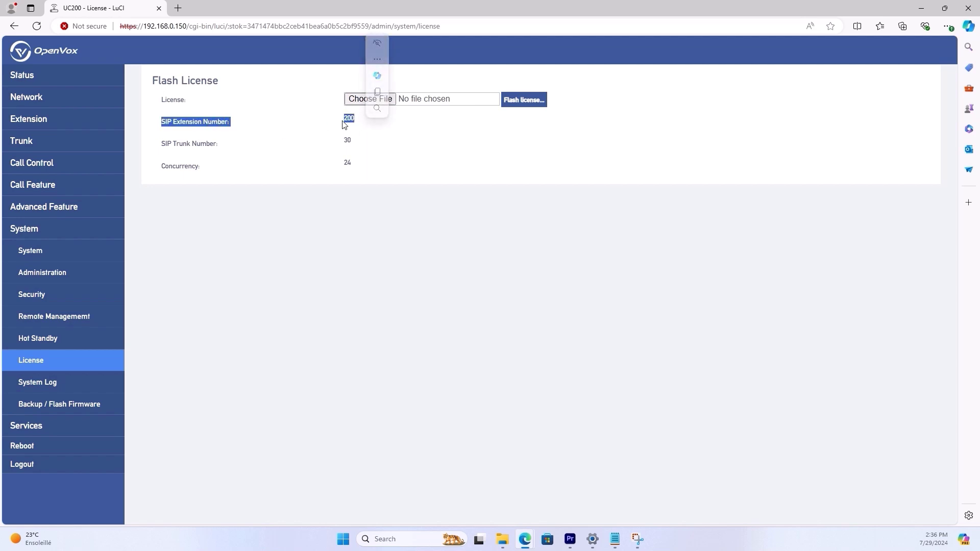
click(282, 134)
double_click(351, 120)
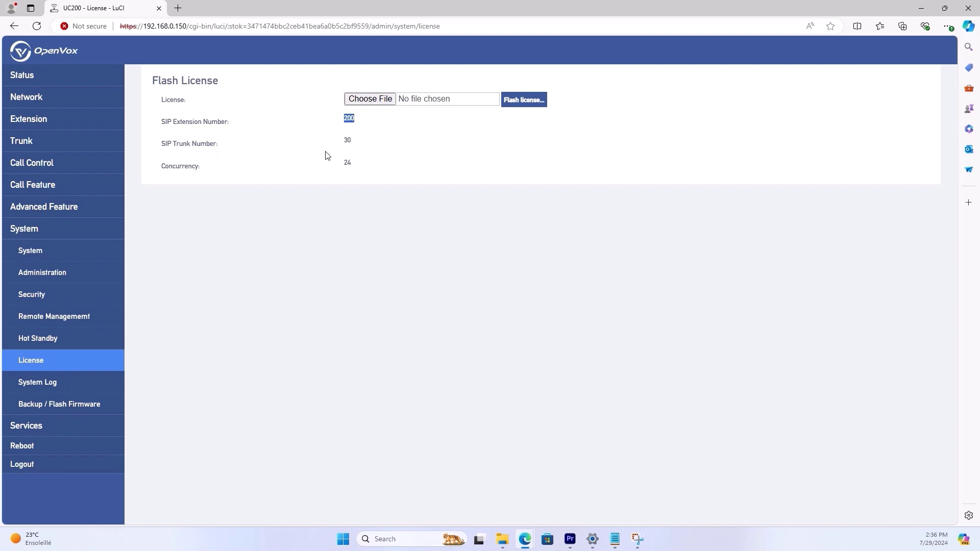
drag(163, 168, 199, 169)
double_click(347, 164)
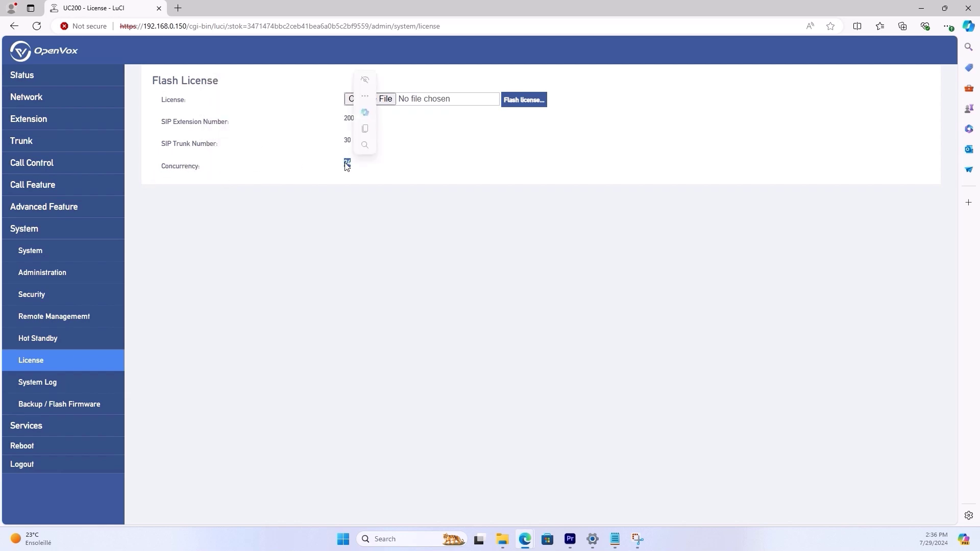
Step: Show the System Log, expand its query parameters and examine the newest entry's content, time, log type and IP address
click(59, 391)
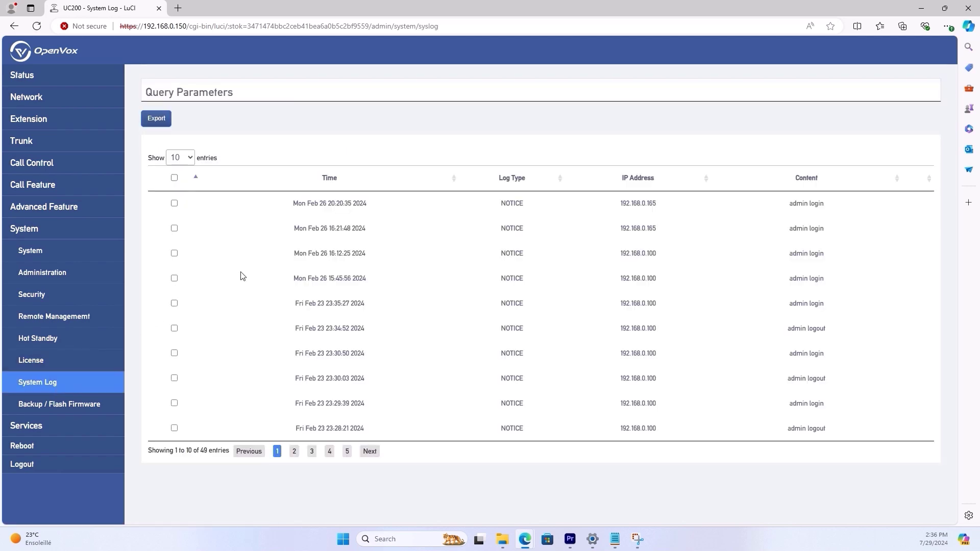
click(181, 97)
scroll(361, 332, down, 1)
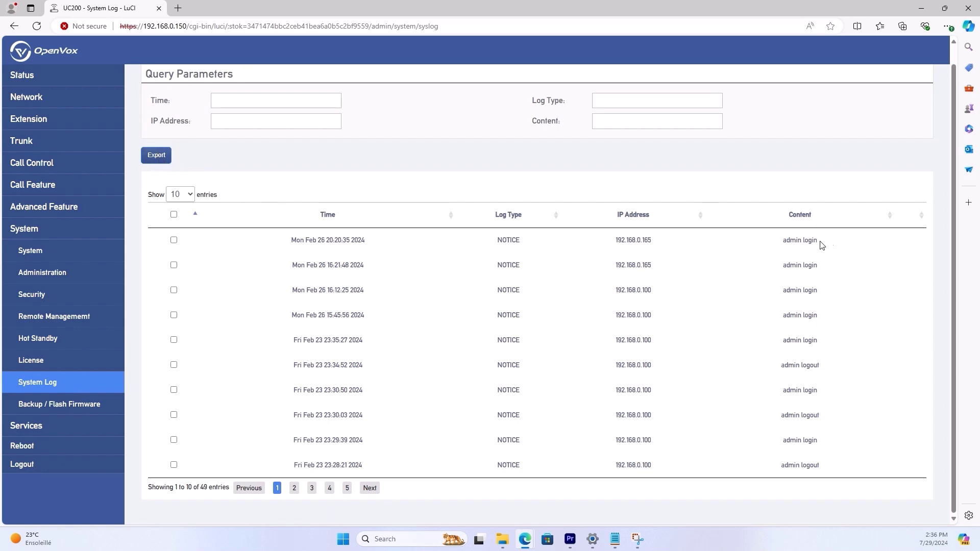
drag(822, 246, 776, 244)
drag(300, 240, 363, 244)
drag(507, 240, 662, 245)
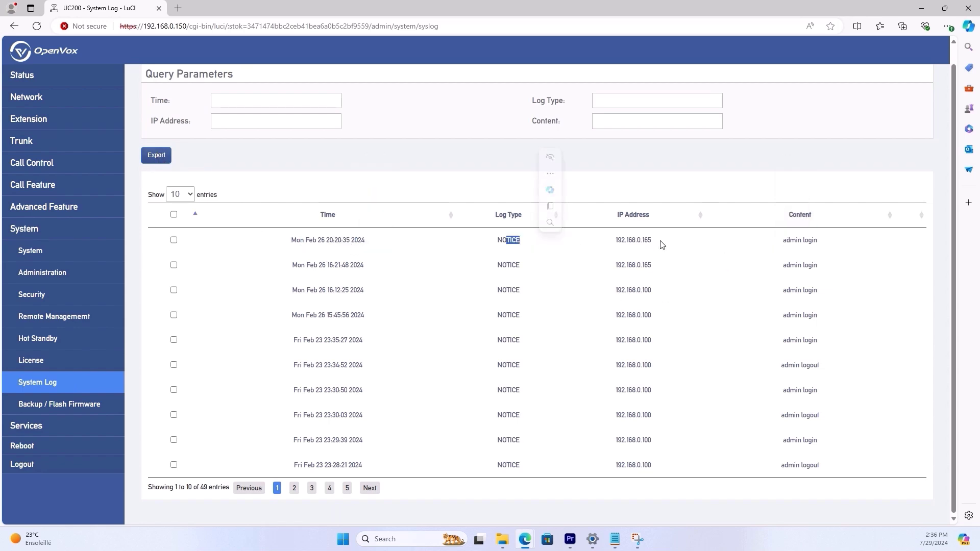
Step: Review the backup download, reset to defaults and firmware Keep settings options on the Backup / Flash Firmware page
click(60, 406)
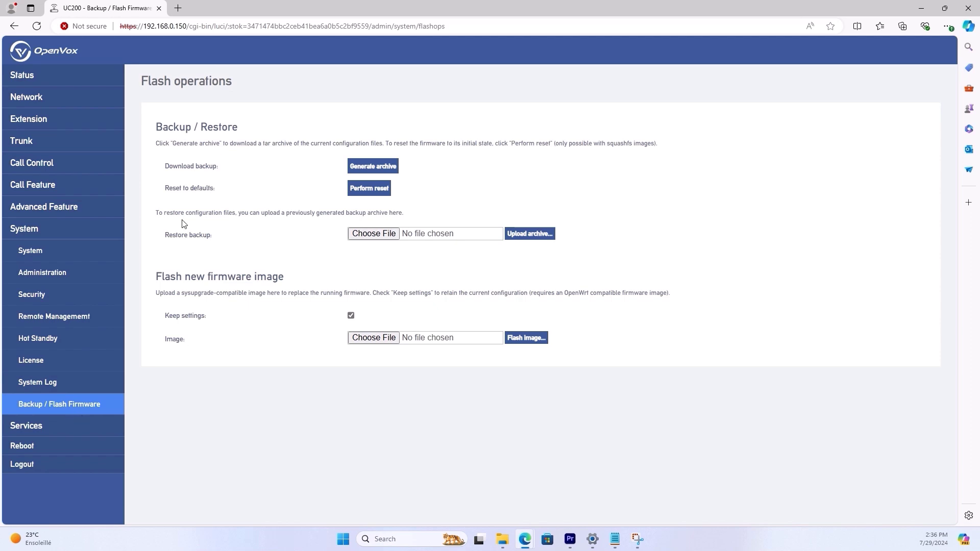
drag(164, 167, 219, 169)
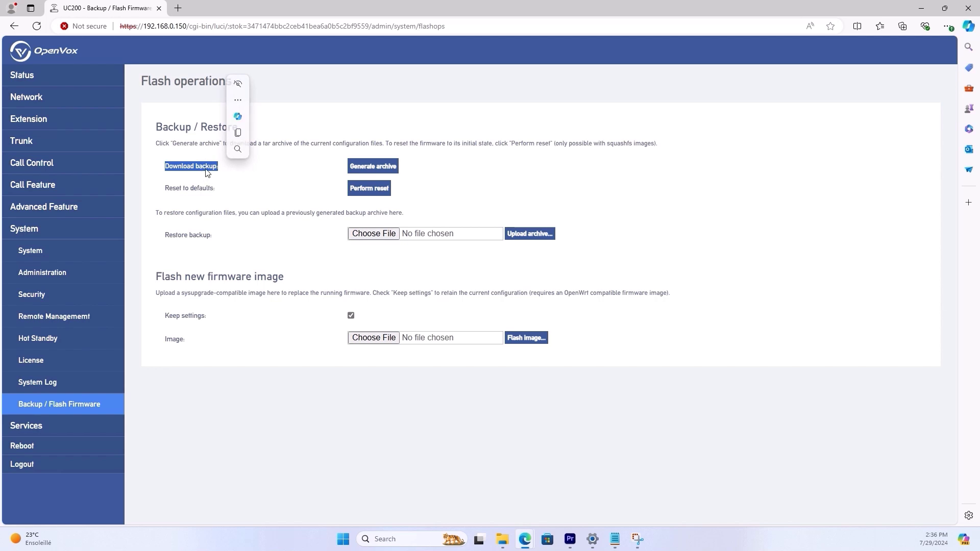
drag(164, 189, 217, 191)
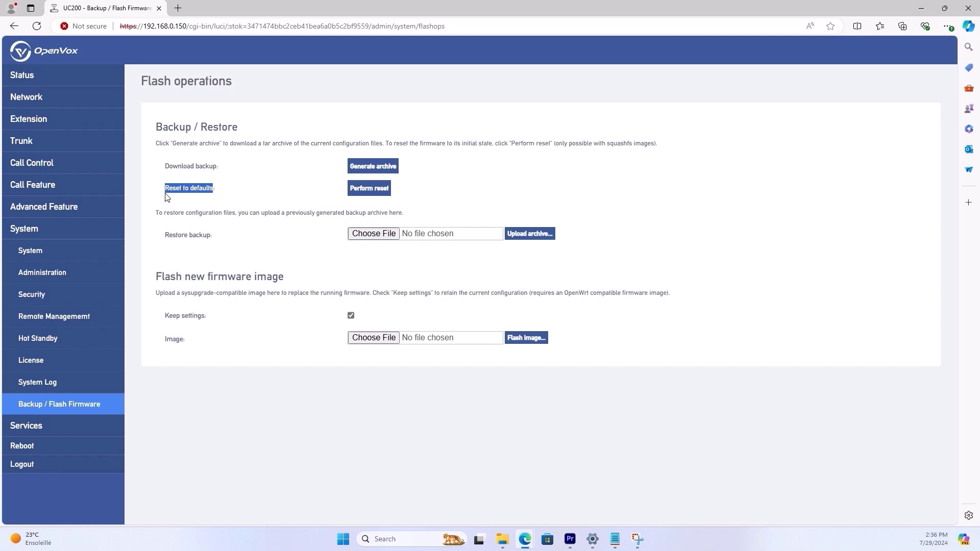
drag(195, 167, 218, 167)
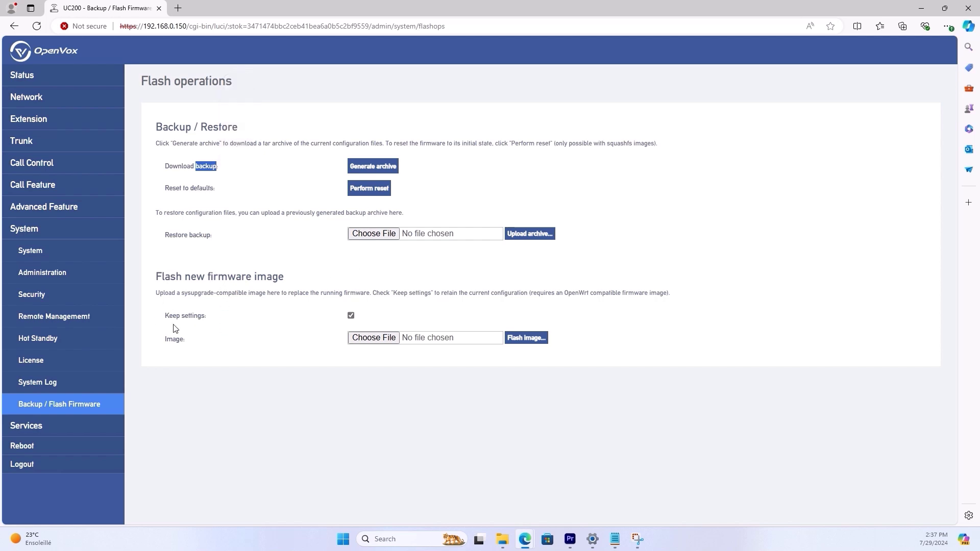
drag(166, 315, 191, 316)
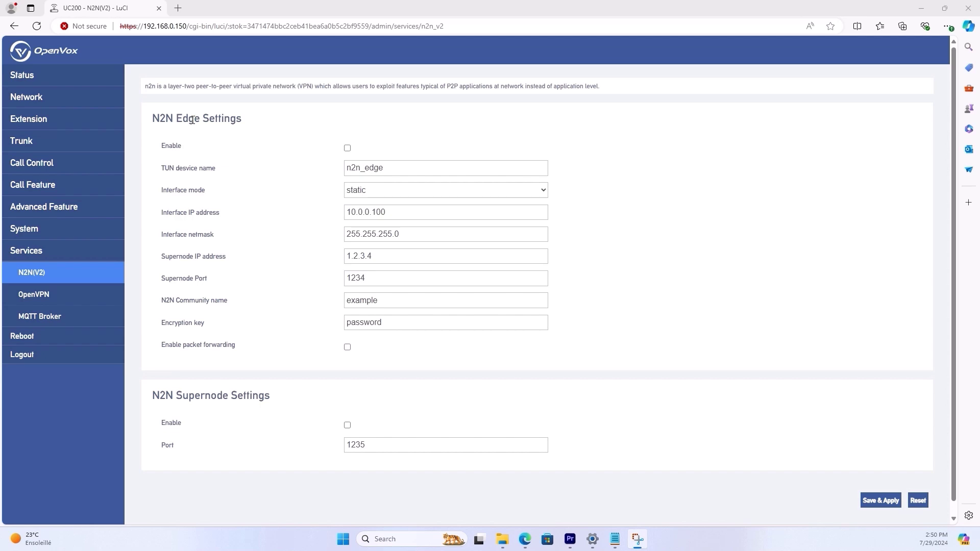
Step: Tick Enable in the N2N Edge settings without saving, and review the OpenVPN instances page and its log
click(348, 148)
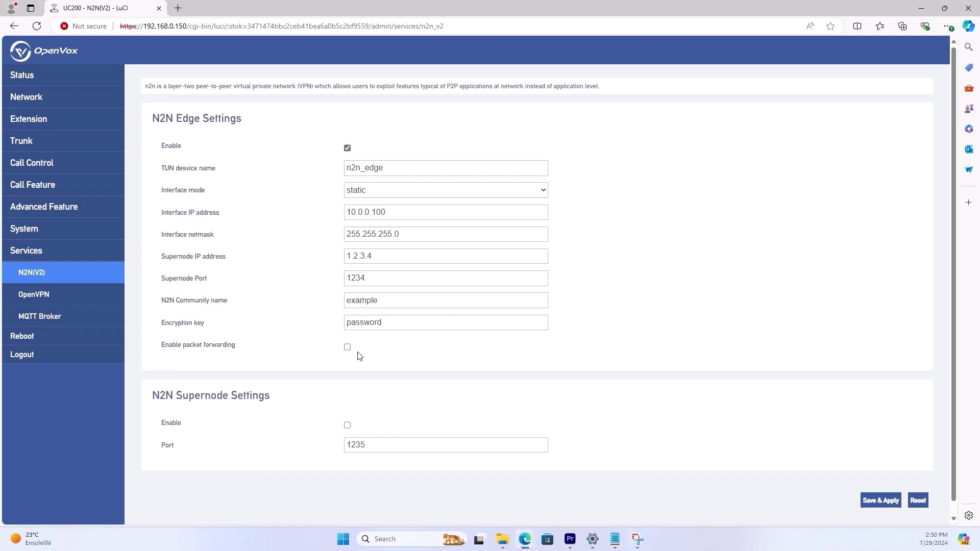
click(56, 295)
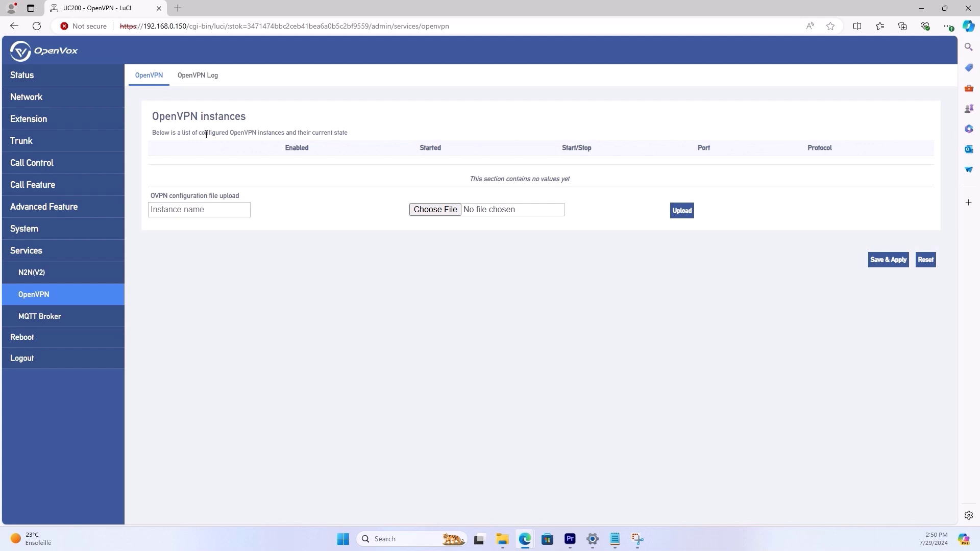
click(194, 81)
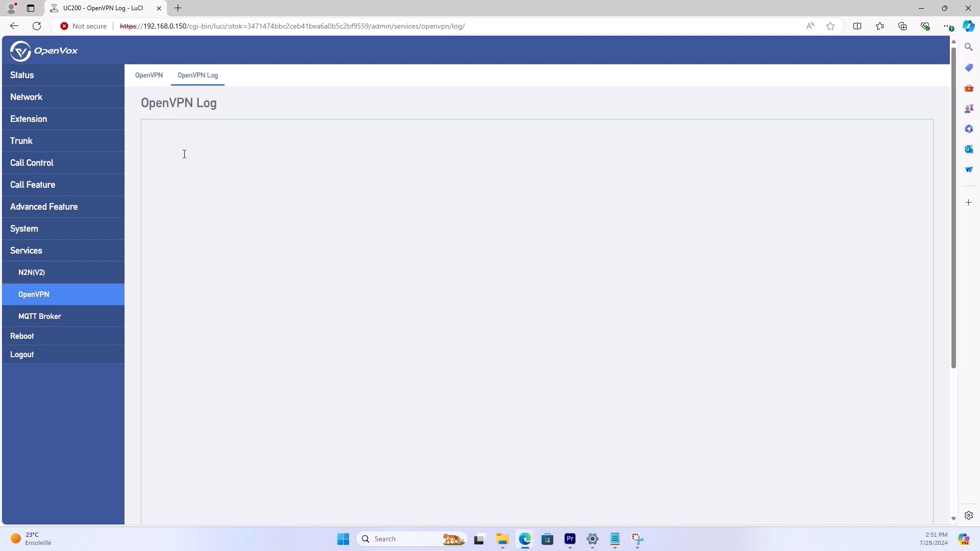
Step: Tick Enabled on the MQTT Broker page to review its port setting without saving, and show the Reboot page
click(54, 325)
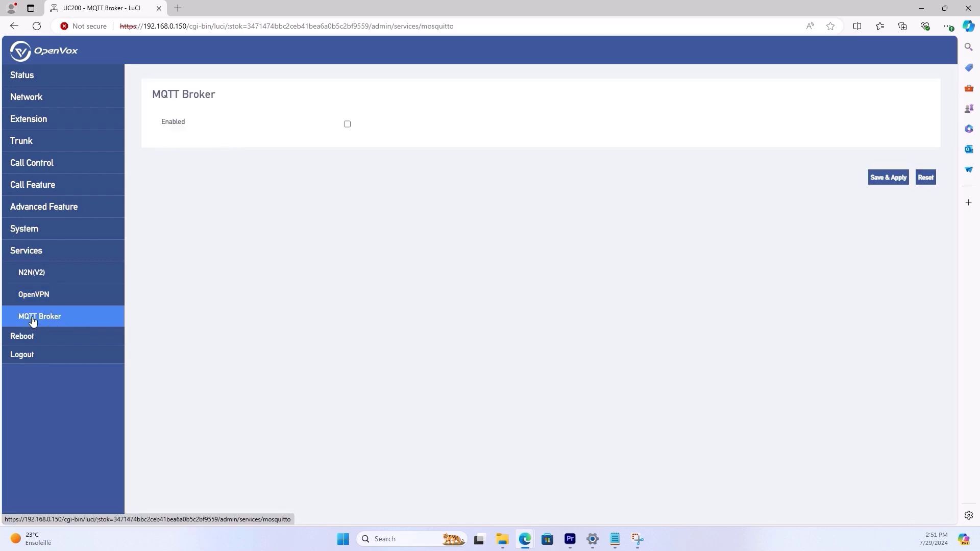
click(347, 124)
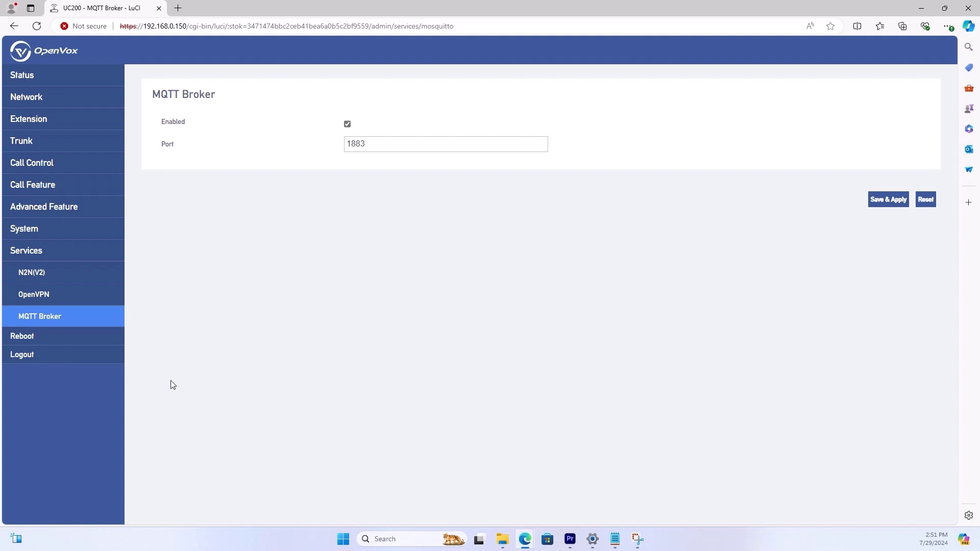
click(72, 344)
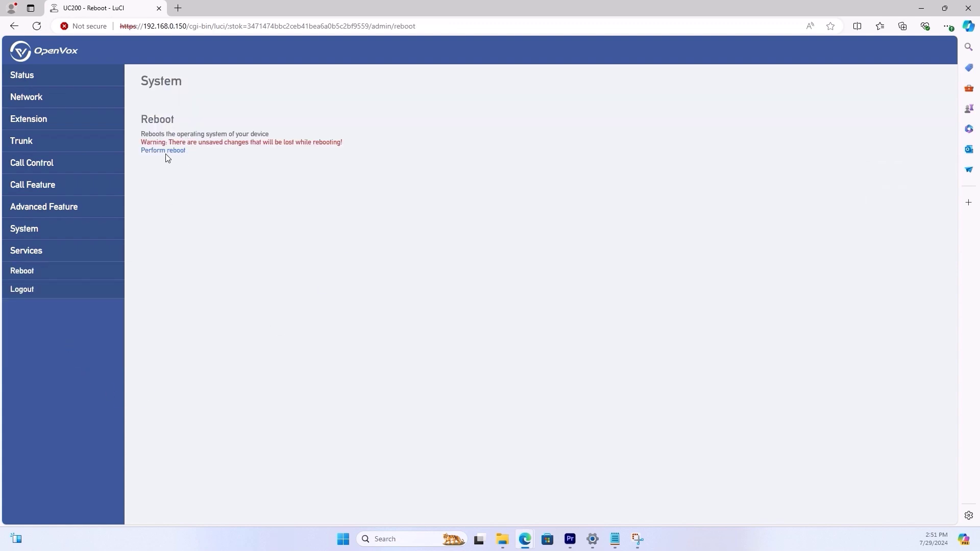